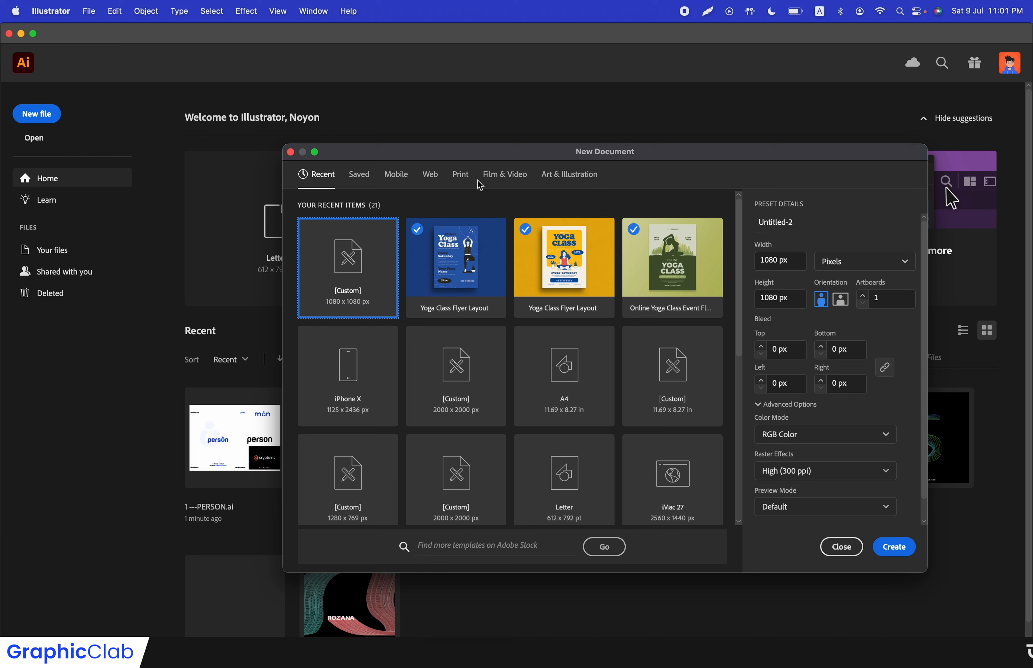
Step: Choose a Web preset for the new document and set its size to 1080 × 1080 px
{"action": "left_click", "coordinate": [437, 180]}
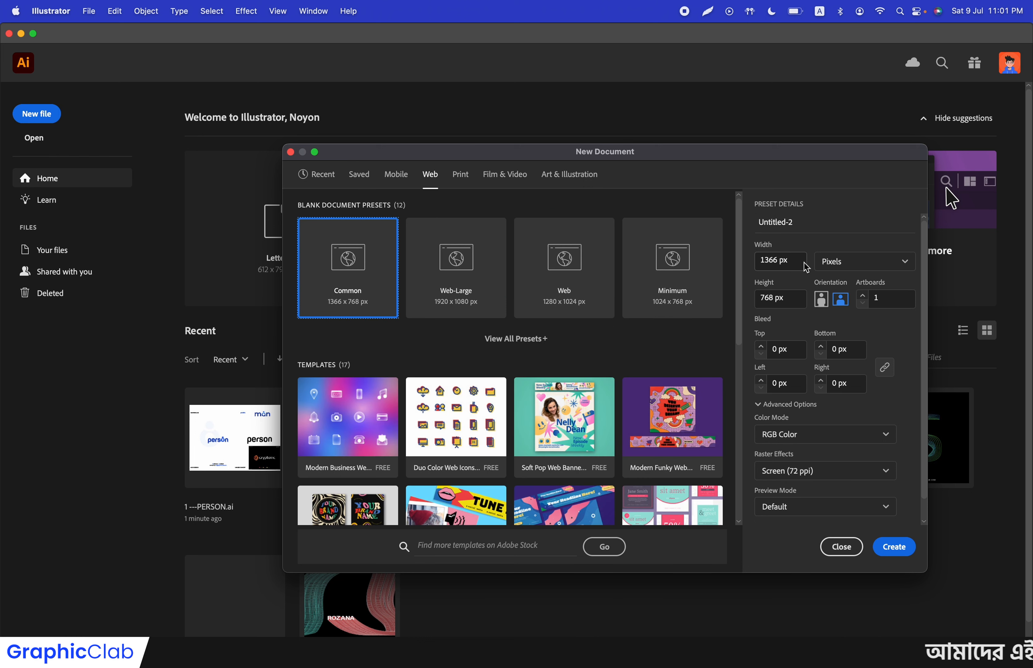
{"action": "left_click", "coordinate": [779, 261]}
{"action": "type", "text": "10"}
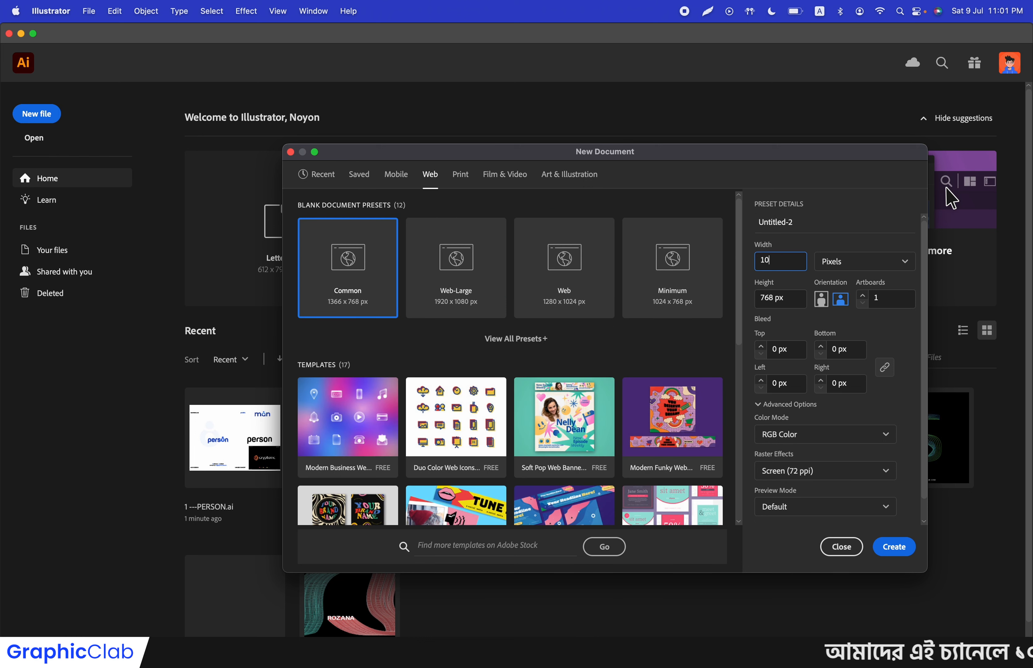
{"action": "type", "text": "80"}
{"action": "key", "text": "Tab"}
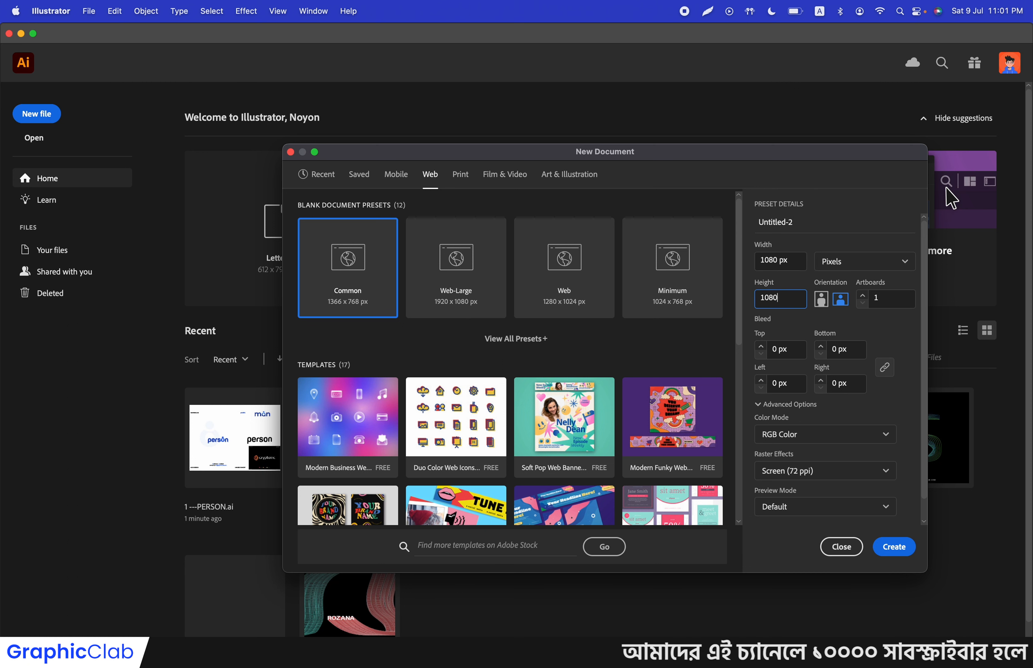
Step: Name the document "Person Logo Design", set raster effects to High (300 ppi), and create it
{"action": "left_click", "coordinate": [823, 226]}
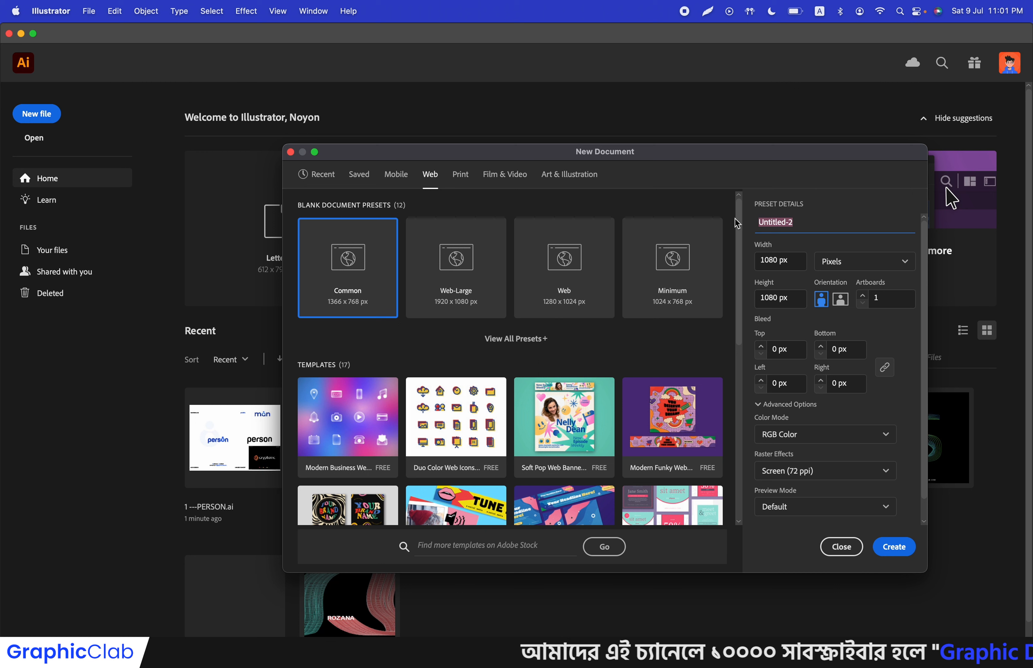
{"action": "type", "text": "PersonLogo Design"}
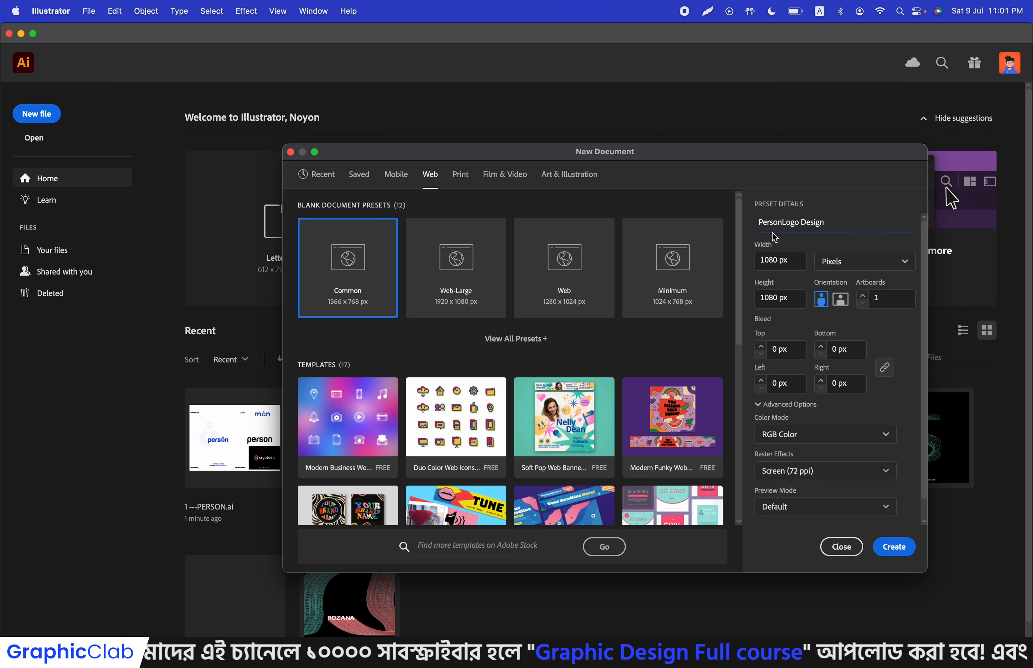
{"action": "left_click", "coordinate": [784, 222]}
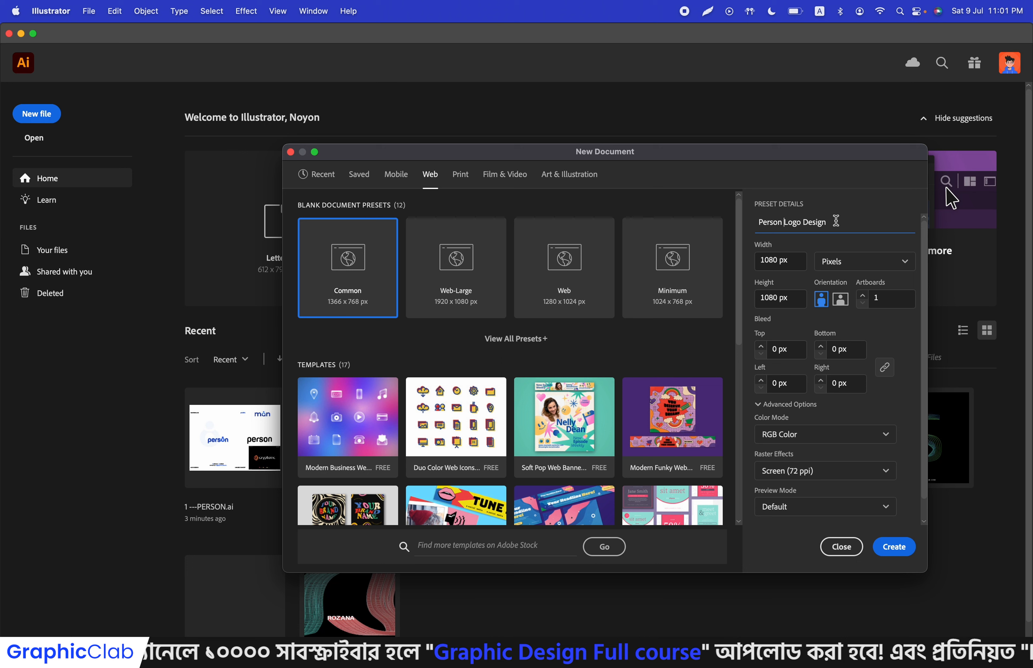
{"action": "left_click", "coordinate": [806, 482]}
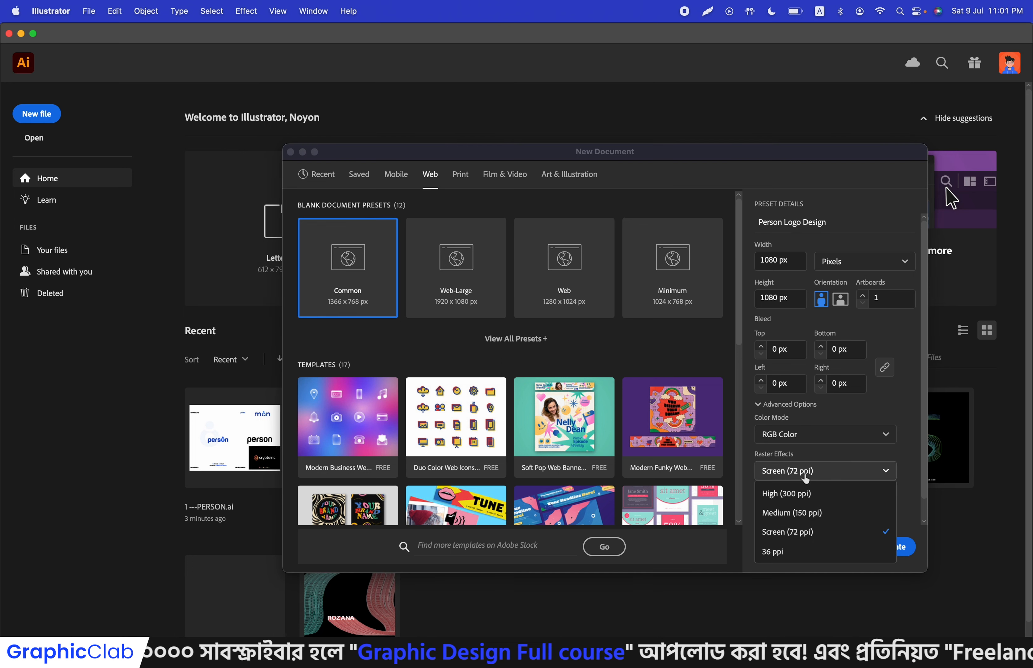
{"action": "left_click", "coordinate": [806, 493]}
{"action": "left_click", "coordinate": [879, 548]}
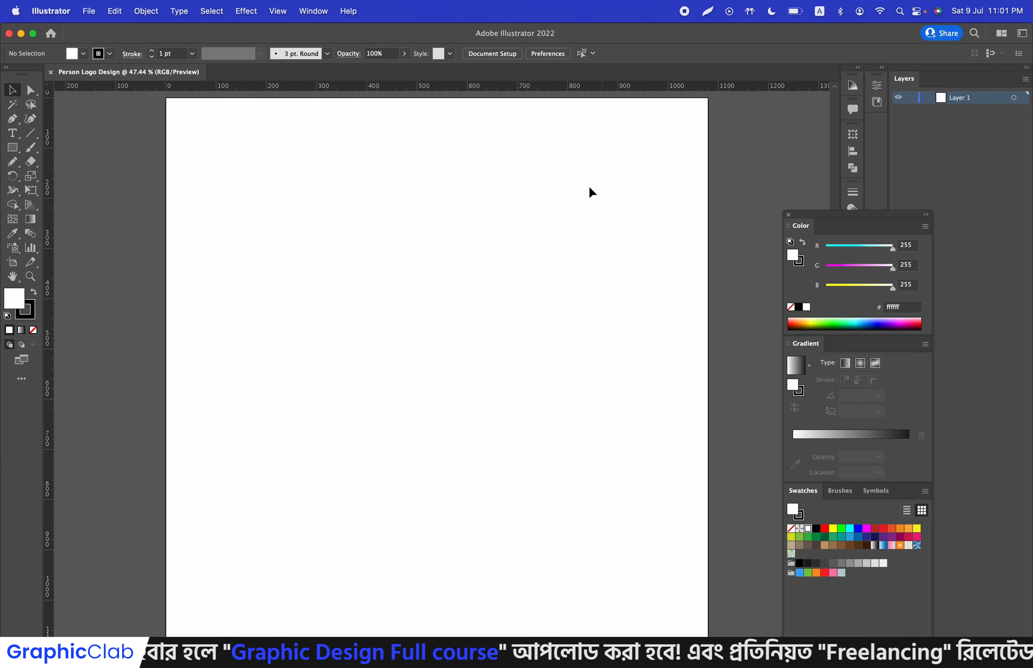
Step: Set the default stroke to none and make the fill color active
{"action": "key", "text": "z"}
{"action": "left_click_drag", "start_coordinate": [540, 161], "coordinate": [530, 155]}
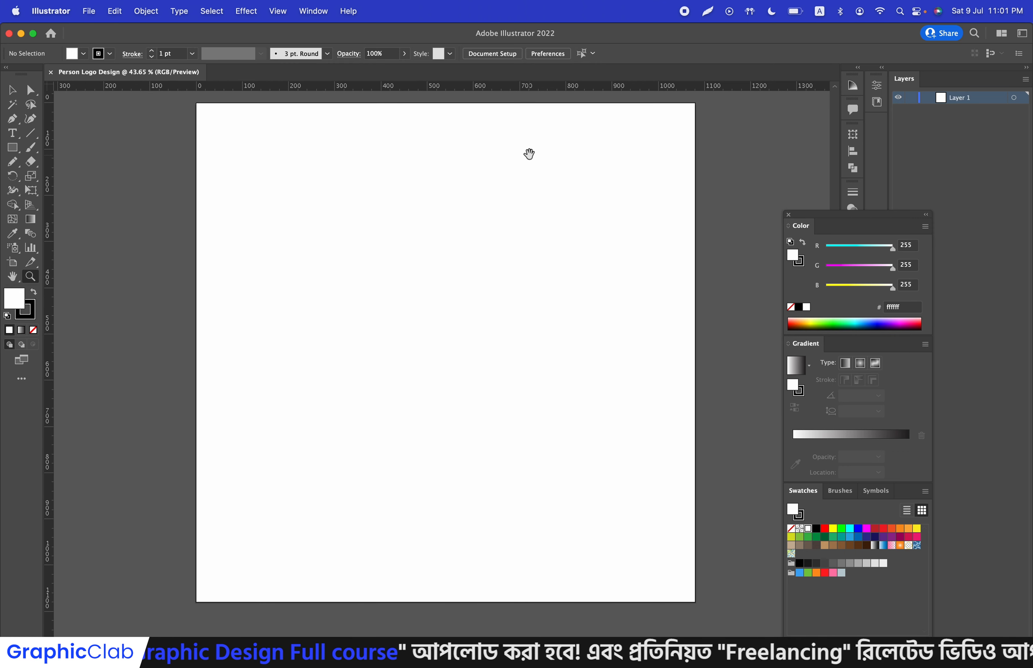
{"action": "key", "text": "v"}
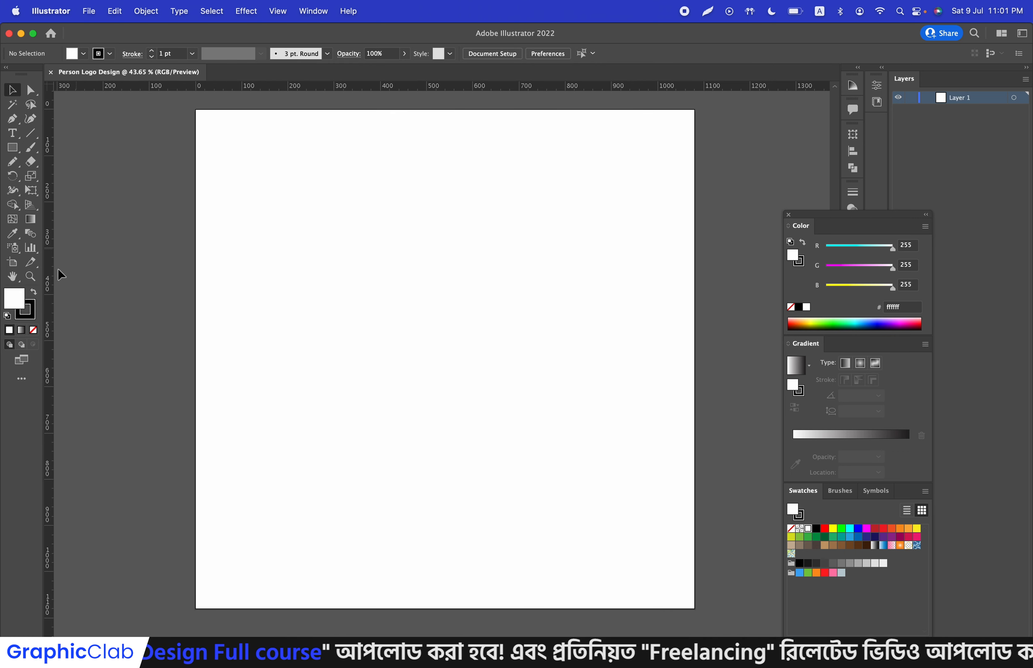
{"action": "left_click", "coordinate": [31, 313]}
{"action": "left_click", "coordinate": [33, 330]}
{"action": "left_click", "coordinate": [17, 298]}
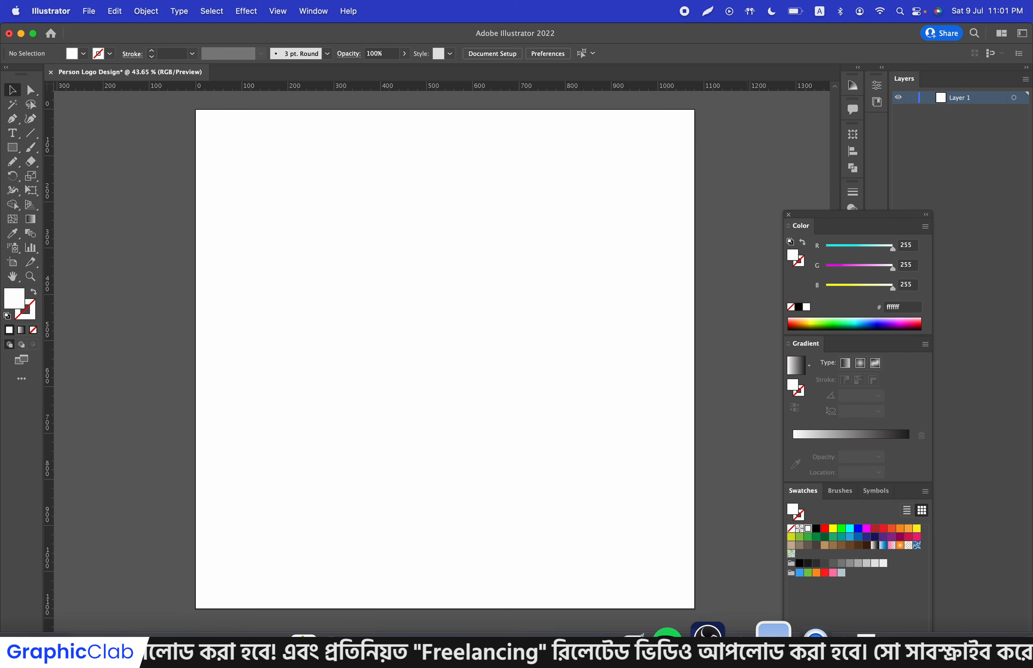
Step: Switch to the TextEdit notes, copy the bright color code 005eff, and return to Illustrator
{"action": "left_click", "coordinate": [668, 628]}
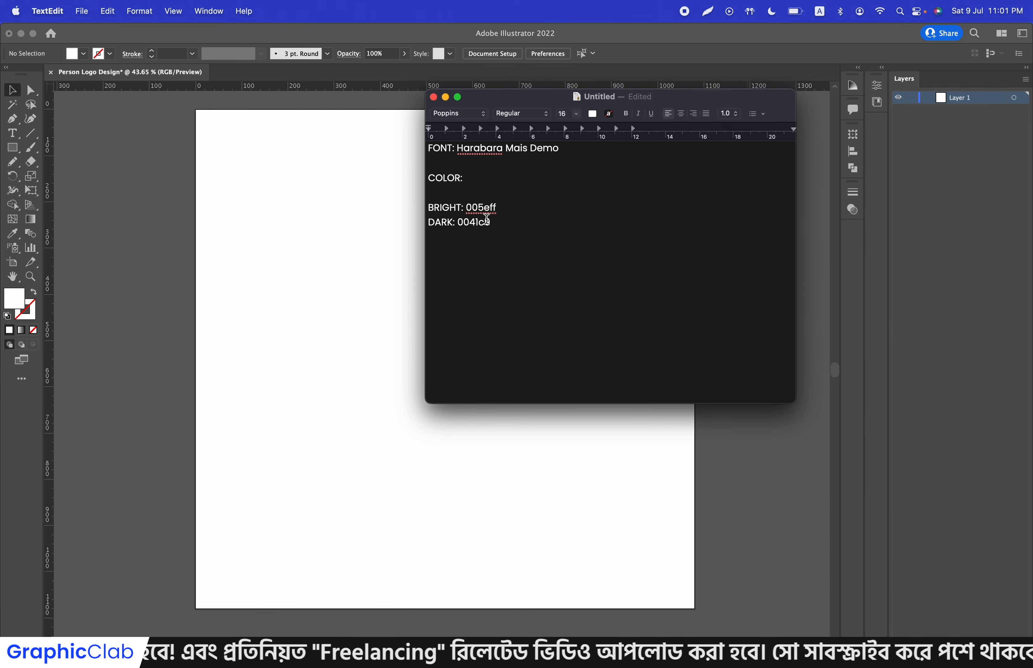
{"action": "left_click_drag", "start_coordinate": [507, 242], "coordinate": [444, 177]}
{"action": "left_click", "coordinate": [494, 225]}
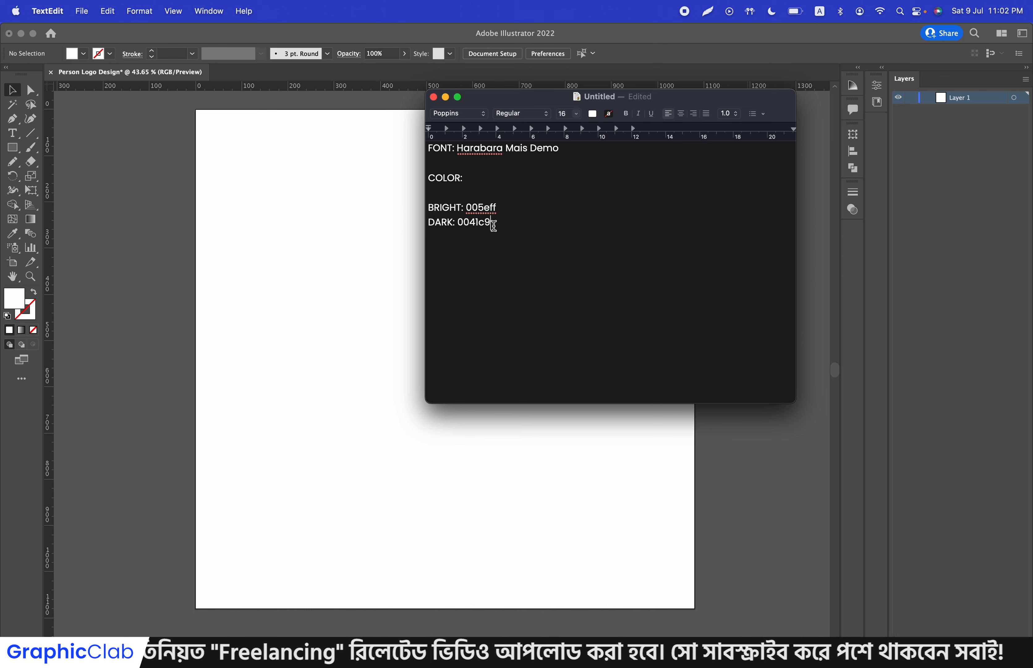
{"action": "left_click_drag", "start_coordinate": [494, 226], "coordinate": [419, 138]}
{"action": "left_click", "coordinate": [471, 206]}
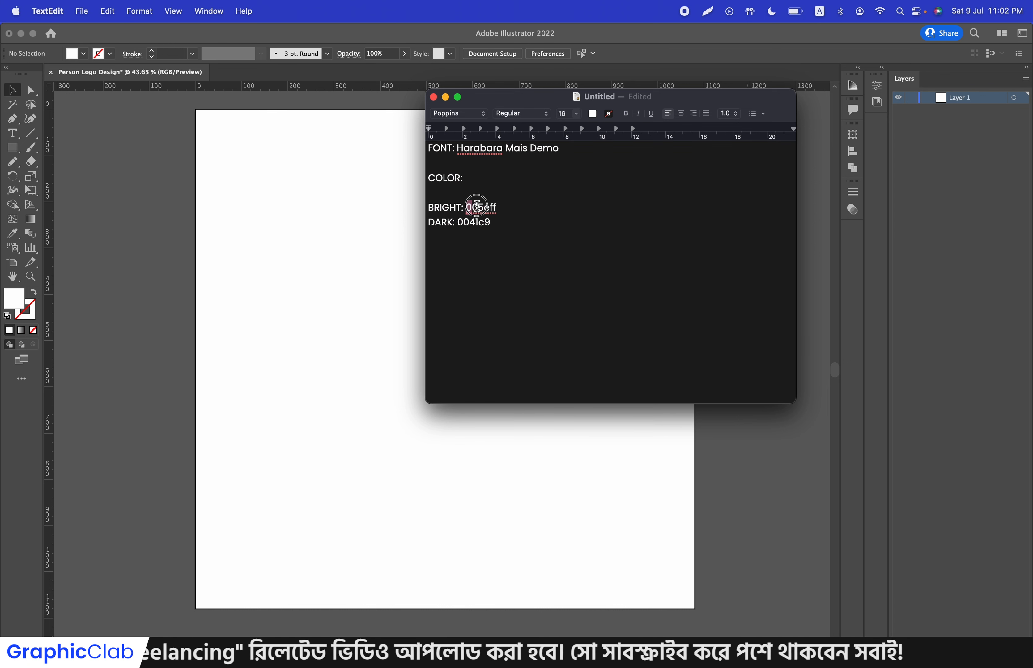
{"action": "left_click_drag", "start_coordinate": [477, 205], "coordinate": [508, 206]}
{"action": "left_click", "coordinate": [221, 206]}
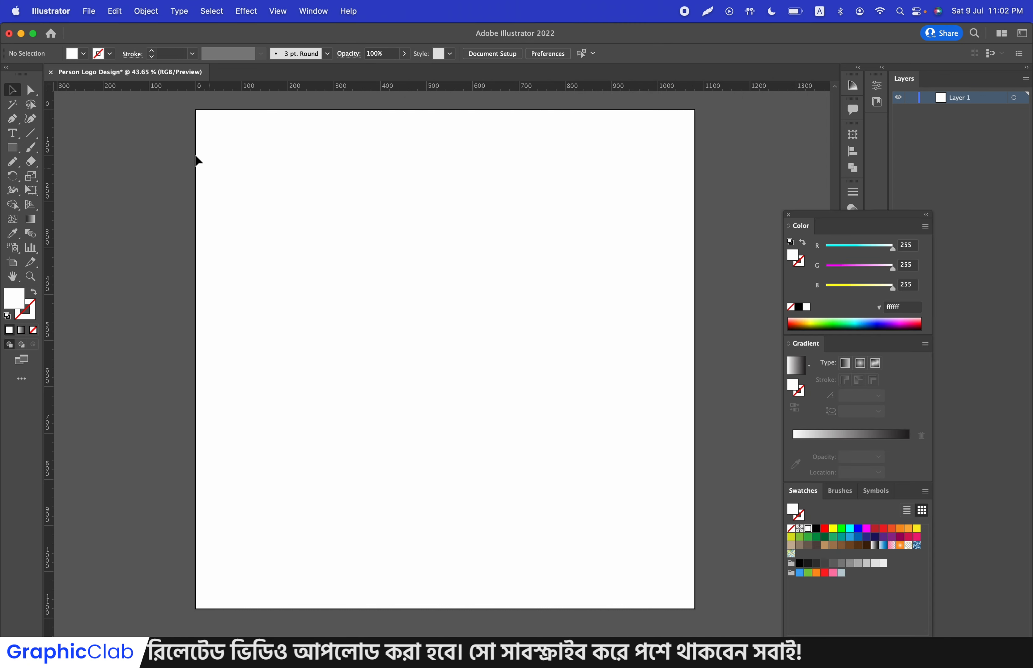
Step: Draw a small square outside the artboard near its upper-left corner and fill it with 005eff
{"action": "left_click", "coordinate": [12, 148]}
{"action": "mouse_move", "coordinate": [70, 130]}
{"action": "left_mouse_down"}
{"action": "mouse_move", "coordinate": [112, 172]}
{"action": "mouse_move", "coordinate": [105, 166]}
{"action": "left_mouse_up"}
{"action": "key", "text": "v"}
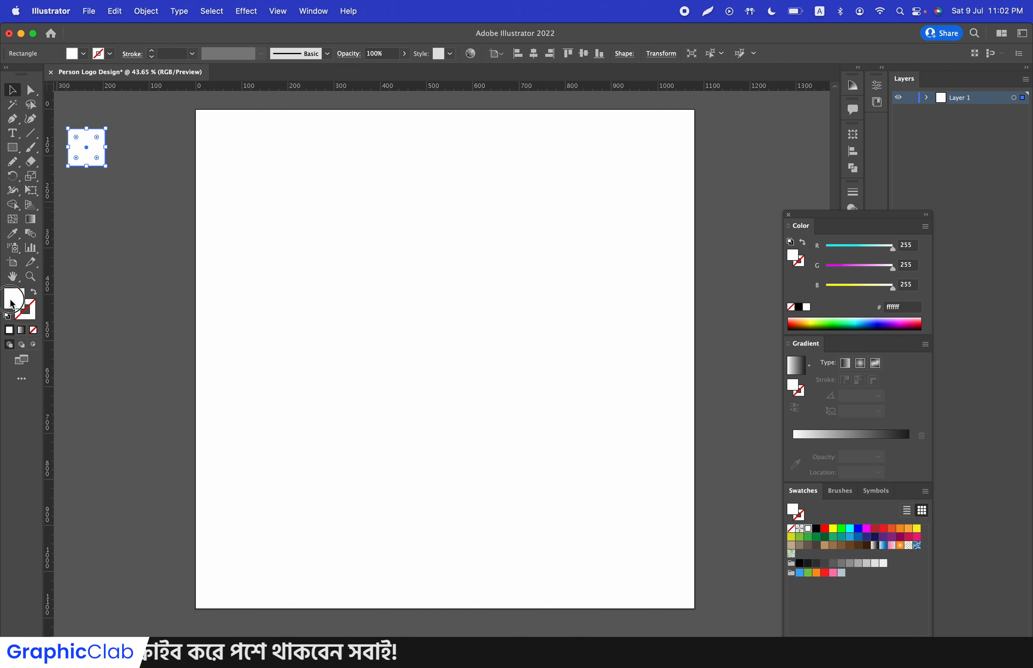
{"action": "double_click", "coordinate": [13, 304]}
{"action": "type", "text": "005eff"}
{"action": "left_click", "coordinate": [862, 138]}
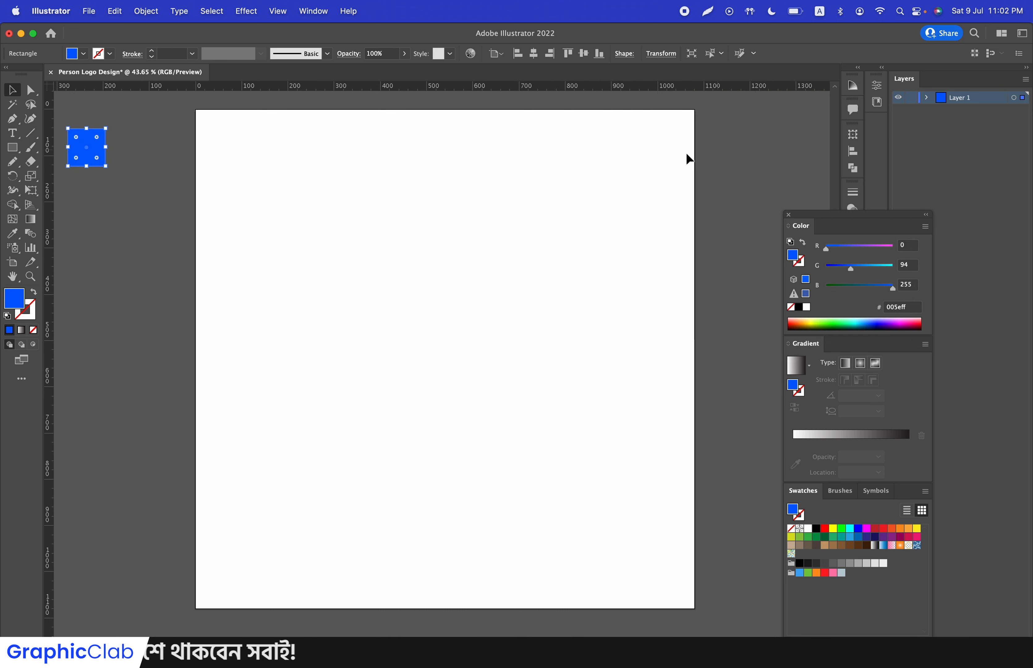
Step: Duplicate the blue square to its right and fill the copy with the dark color 0041c9 from the TextEdit notes
{"action": "left_click_drag", "start_coordinate": [98, 149], "coordinate": [146, 149]}
{"action": "key", "text": "super+Tab"}
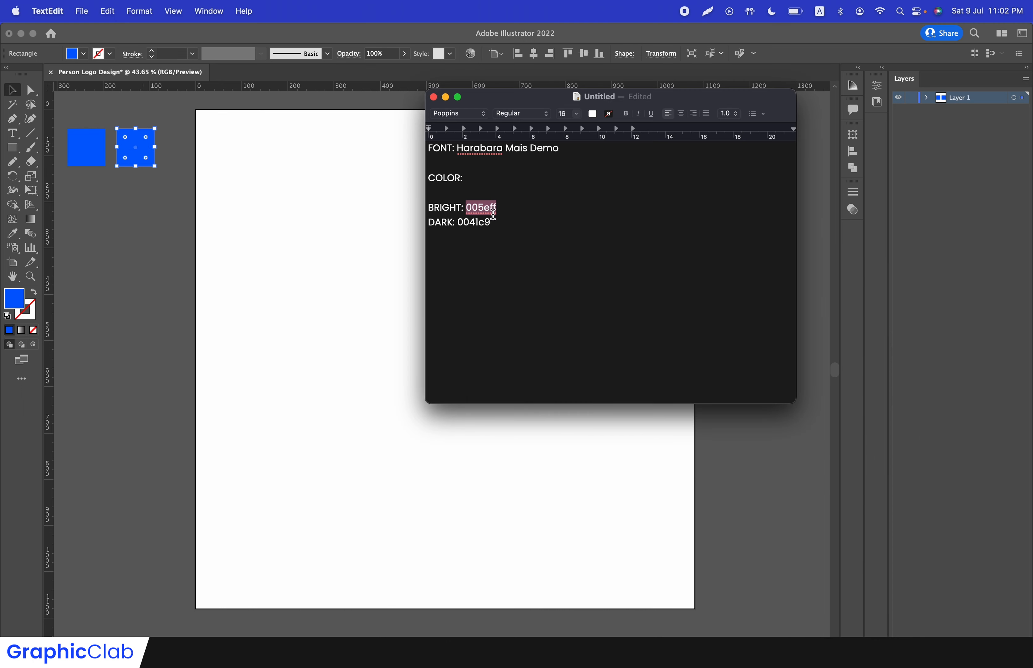
{"action": "left_click_drag", "start_coordinate": [458, 222], "coordinate": [512, 221]}
{"action": "key", "text": "super+c"}
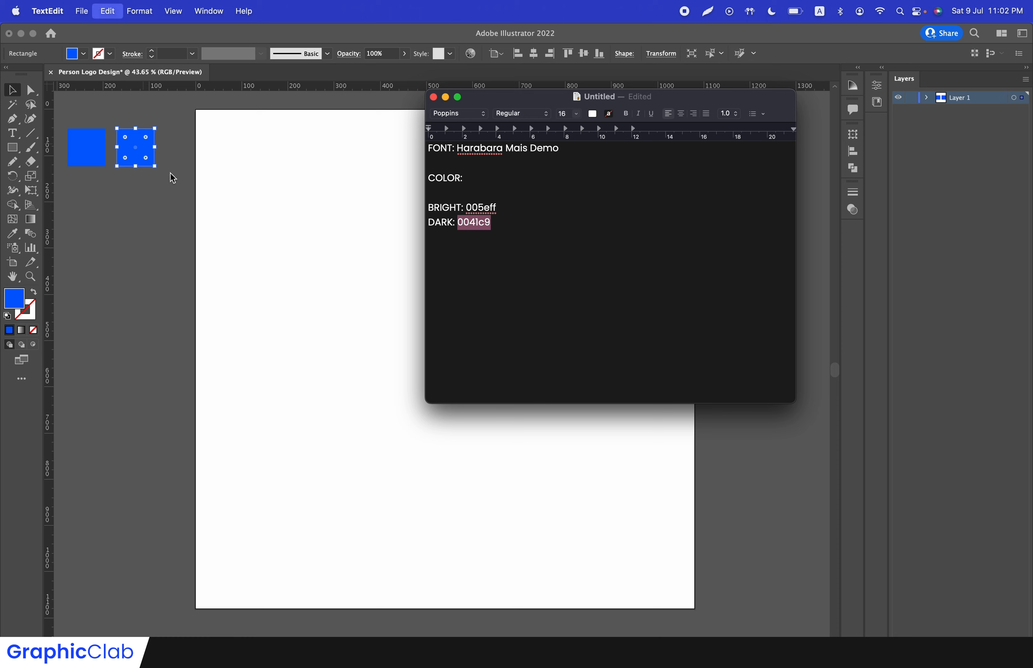
{"action": "double_click", "coordinate": [14, 299]}
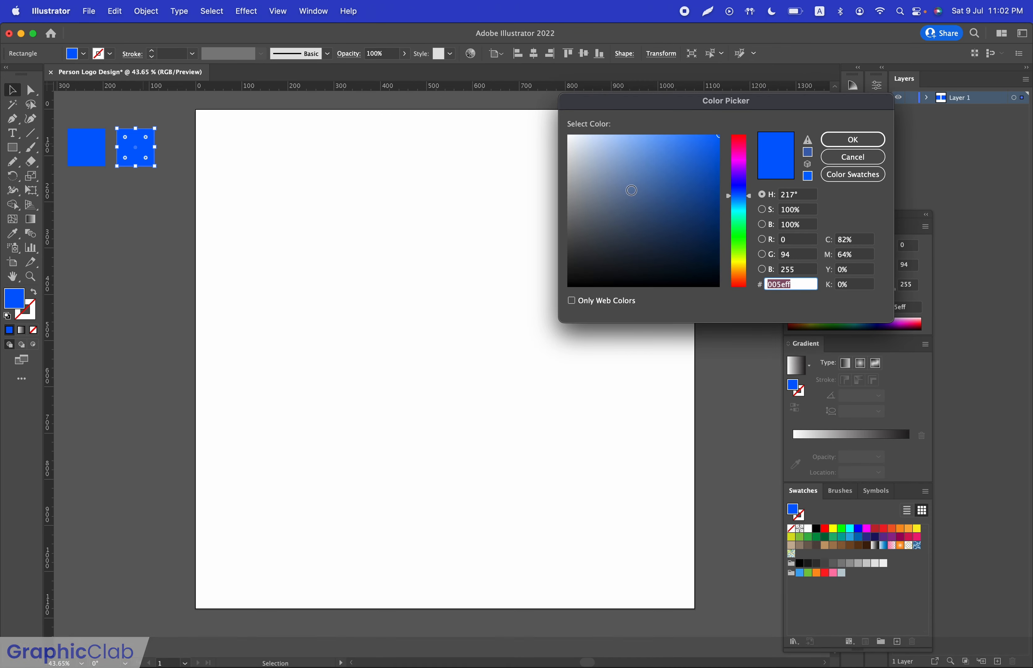
{"action": "key", "text": "super+v"}
{"action": "left_click", "coordinate": [844, 143]}
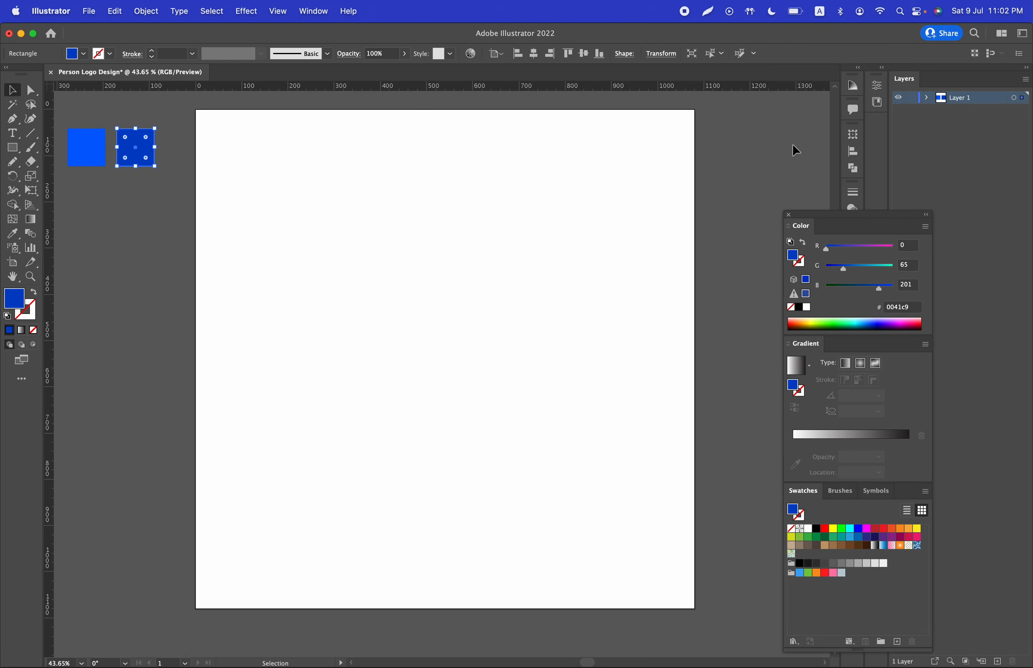
{"action": "left_click", "coordinate": [299, 183]}
Step: Add center-aligned 72 pt text reading "Person" and move it to the middle of the artboard
{"action": "key", "text": "super+Tab"}
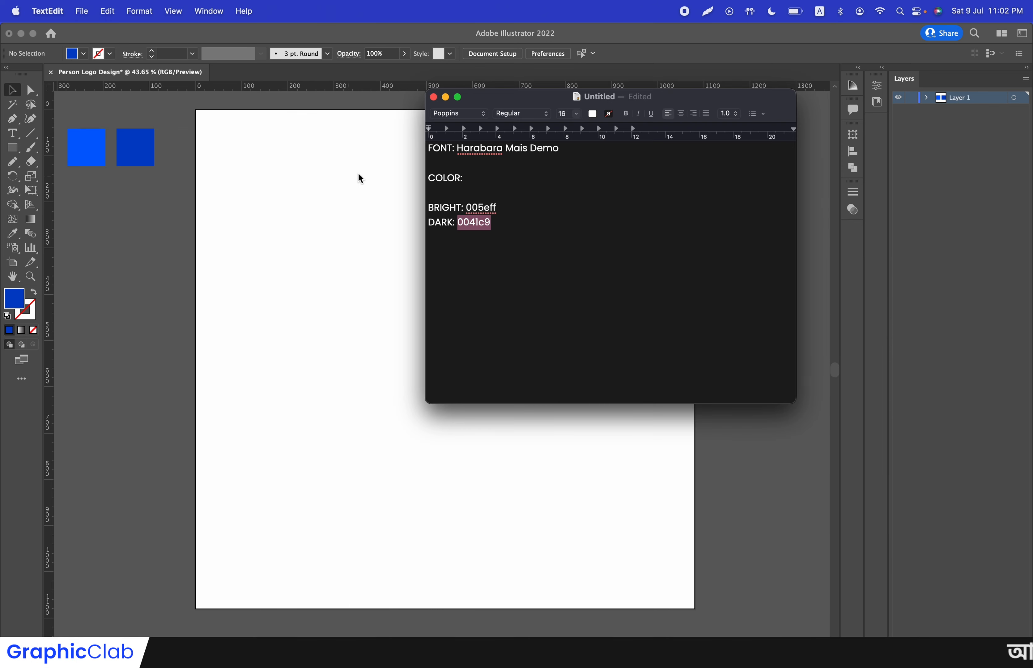
{"action": "left_click", "coordinate": [359, 174]}
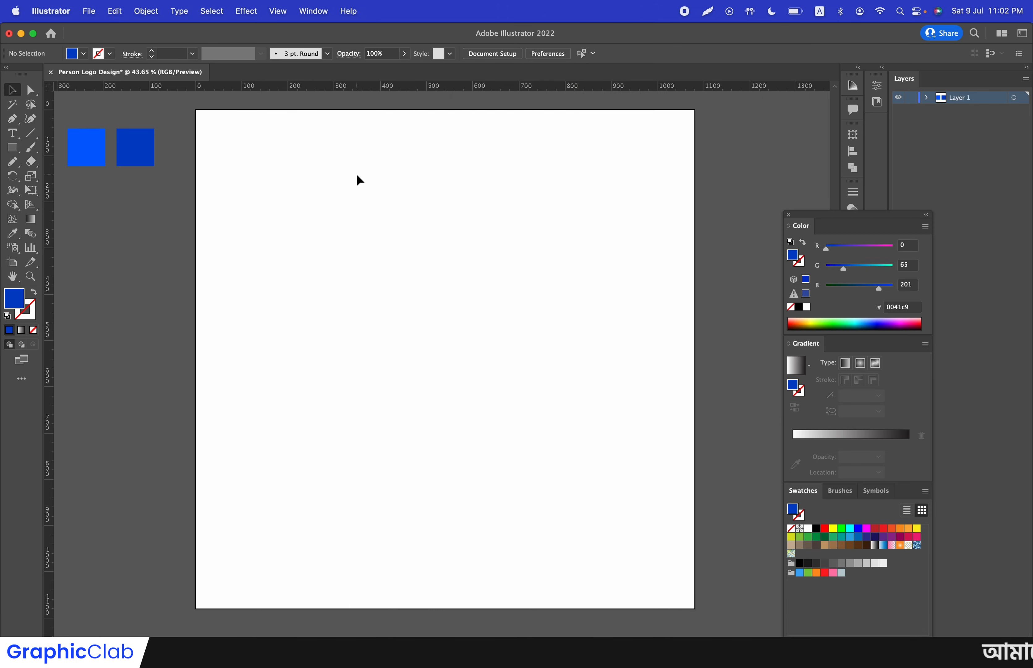
{"action": "left_click", "coordinate": [12, 134]}
{"action": "left_click", "coordinate": [315, 325]}
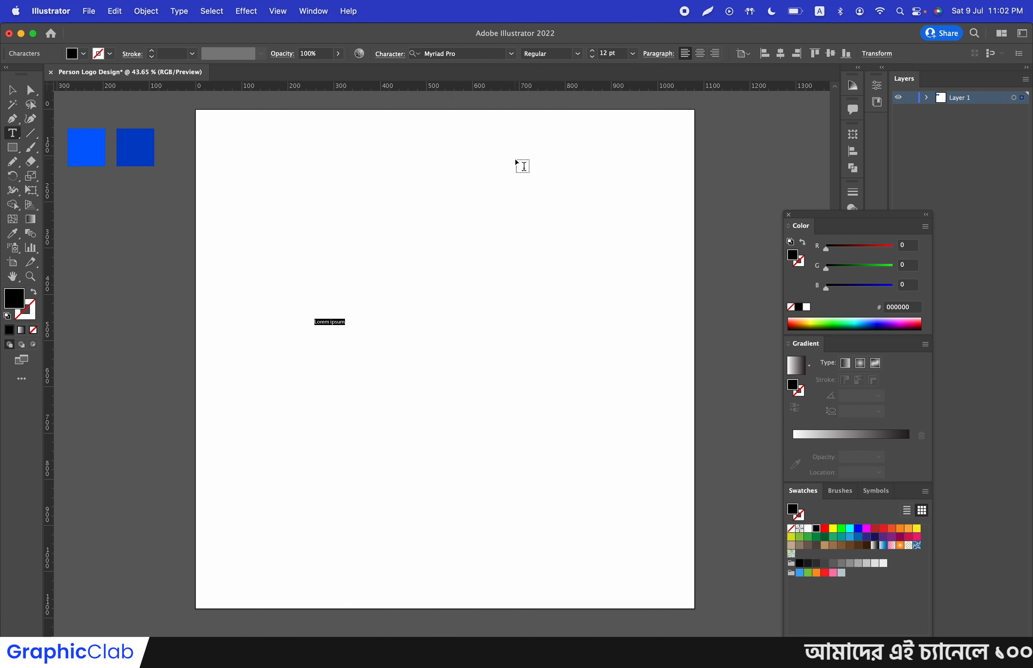
{"action": "left_click", "coordinate": [700, 54]}
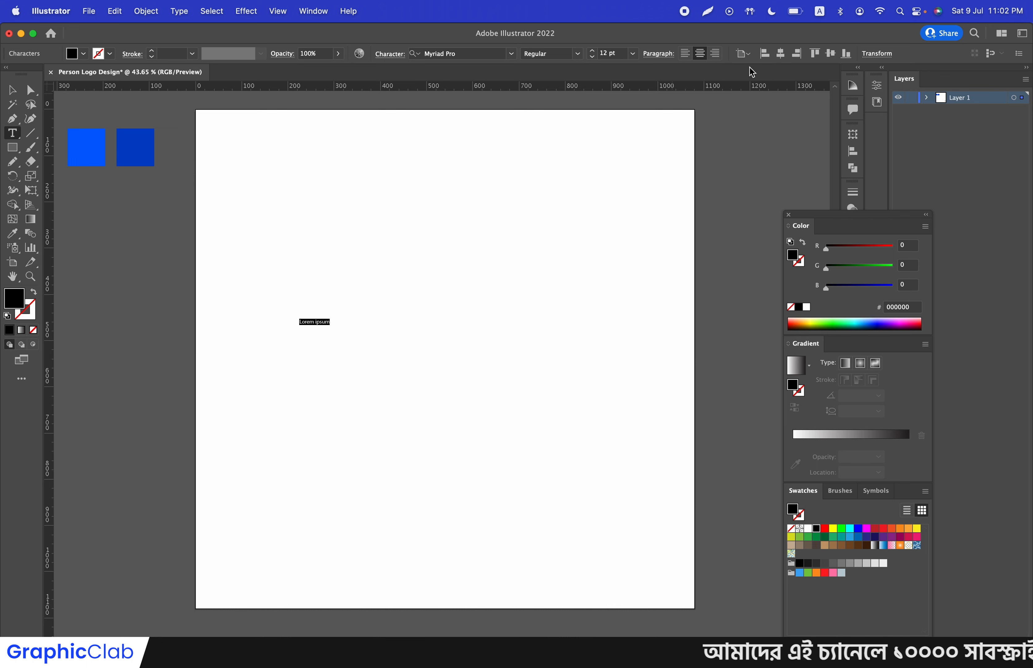
{"action": "left_click", "coordinate": [634, 55]}
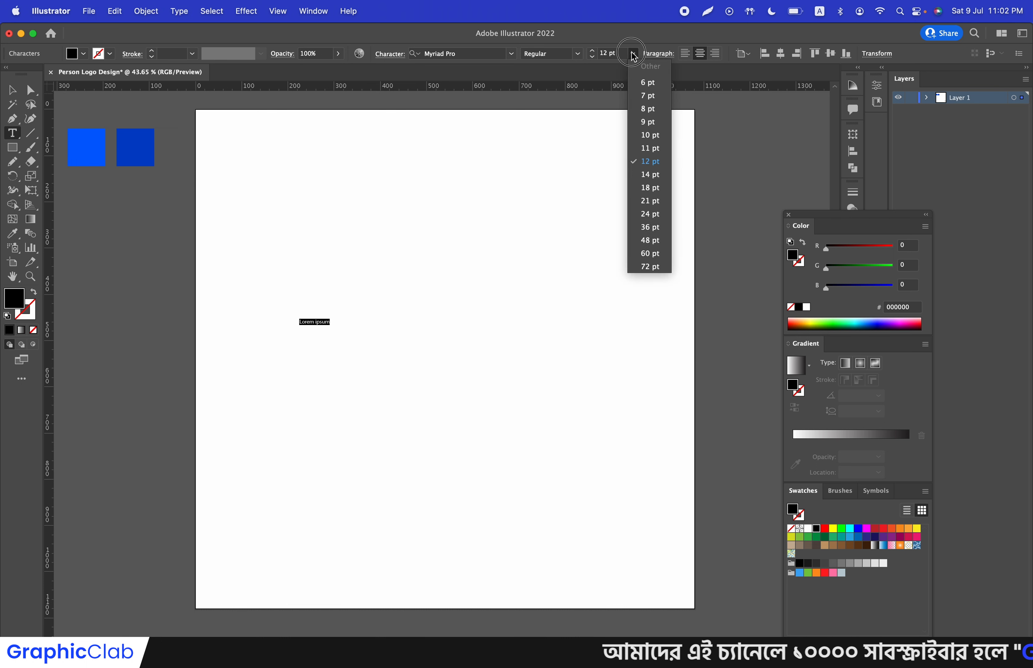
{"action": "left_click", "coordinate": [644, 266]}
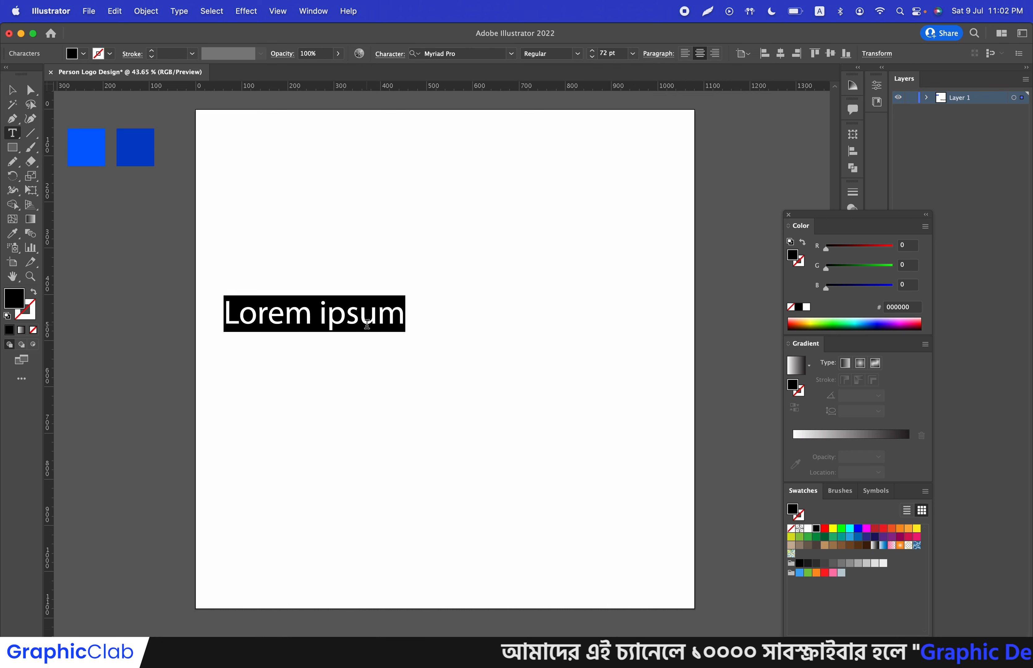
{"action": "type", "text": "Per"}
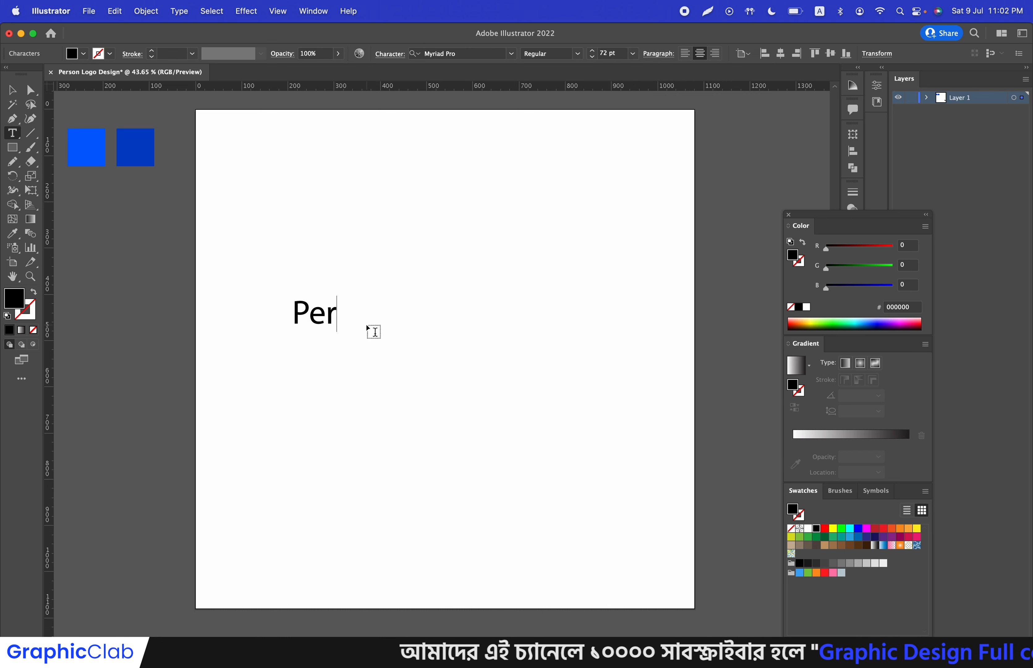
{"action": "type", "text": "son"}
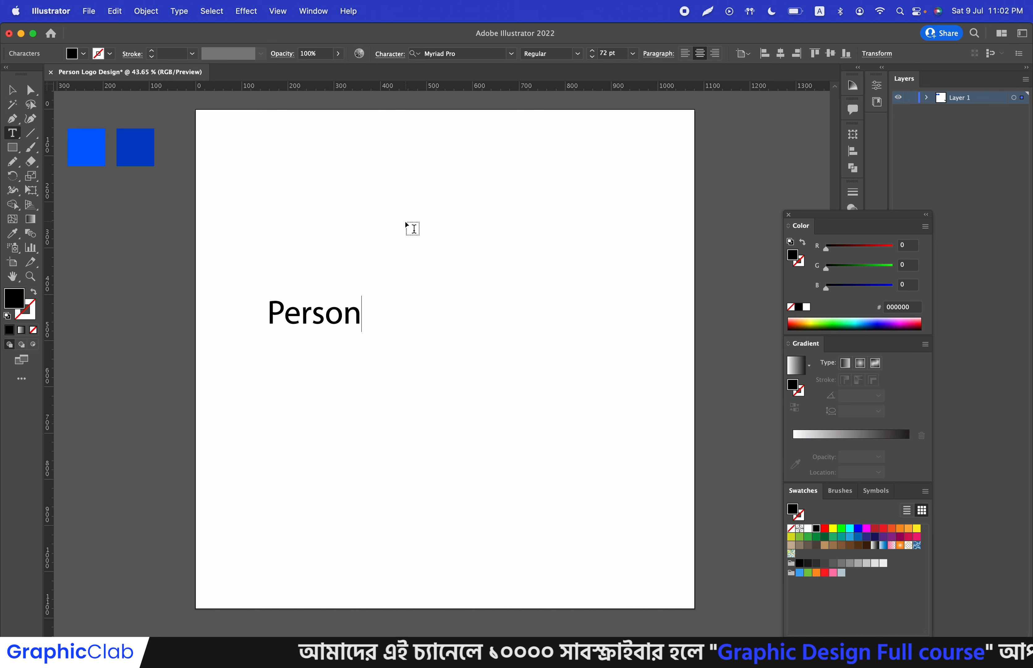
{"action": "left_click", "coordinate": [13, 90]}
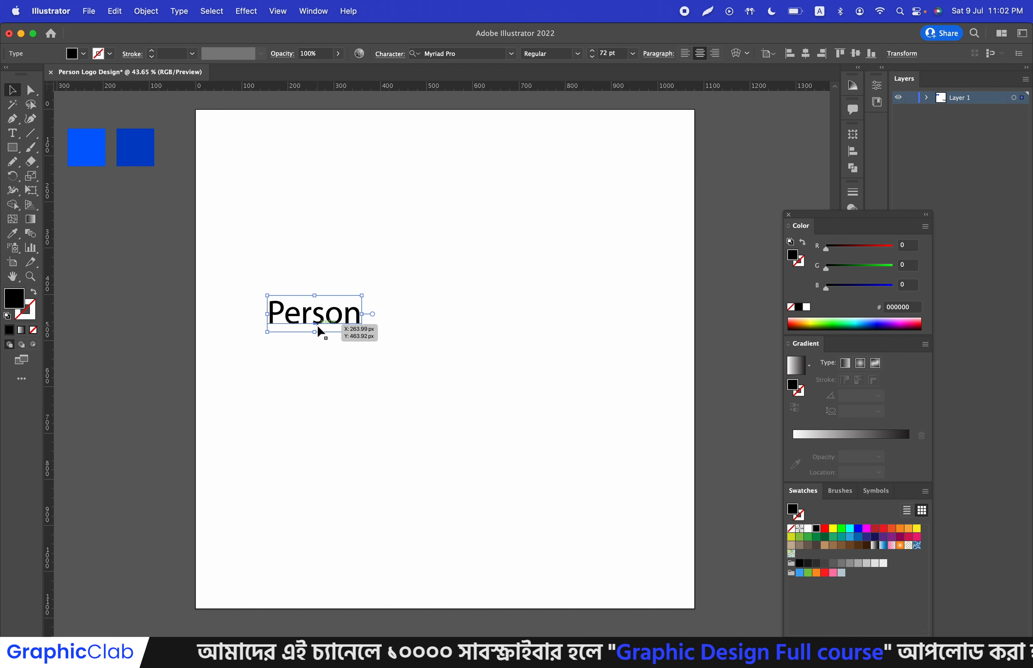
{"action": "left_click_drag", "start_coordinate": [319, 324], "coordinate": [450, 362]}
Step: Copy the font name from the TextEdit notes and apply Harabara Mais Demo to the "Person" text
{"action": "key", "text": "super+Tab"}
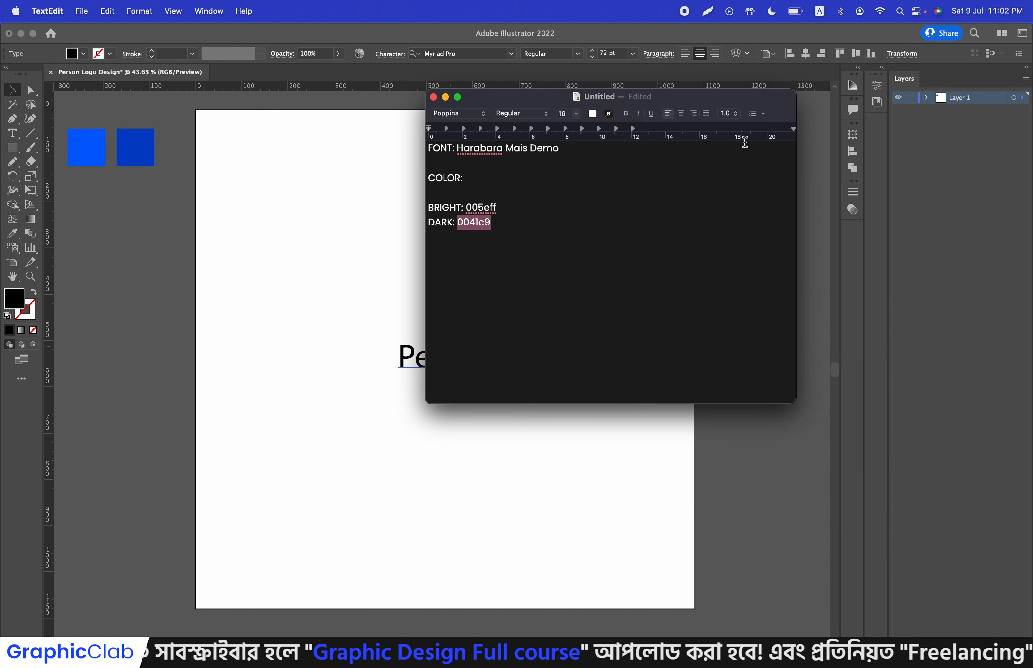
{"action": "left_click_drag", "start_coordinate": [458, 150], "coordinate": [565, 150]}
{"action": "key", "text": "super+c"}
{"action": "left_click", "coordinate": [302, 146]}
{"action": "left_click", "coordinate": [473, 53]}
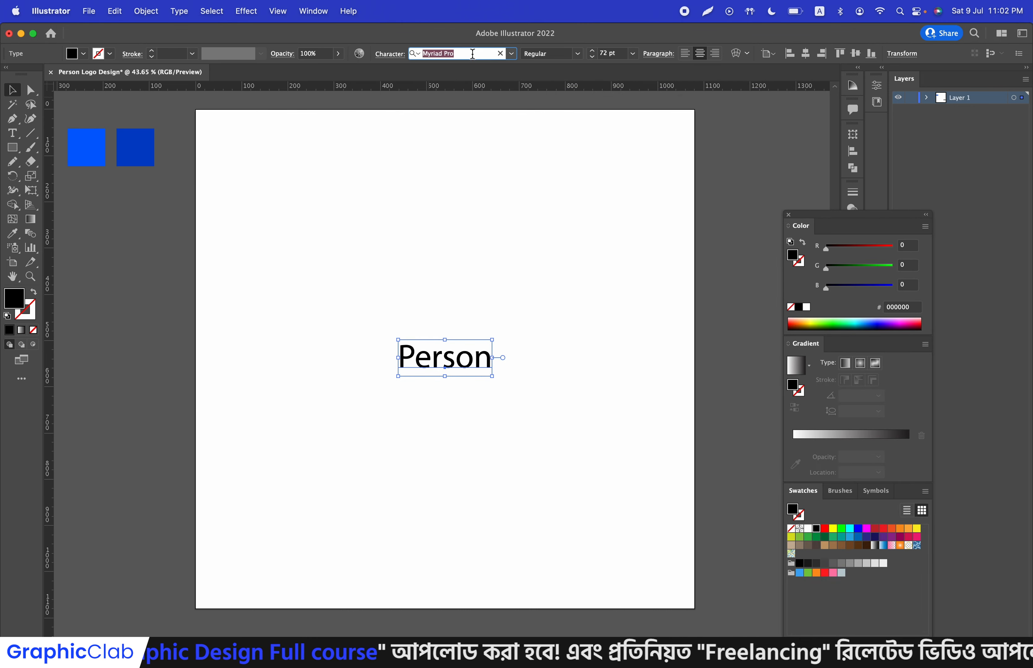
{"action": "key", "text": "super+v"}
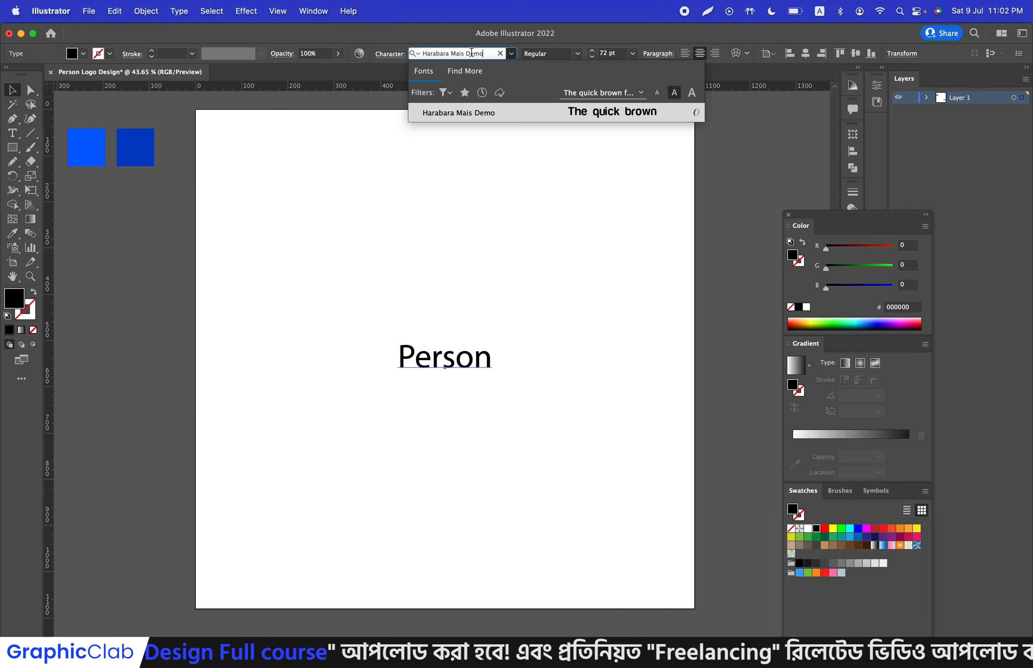
{"action": "left_click", "coordinate": [485, 111]}
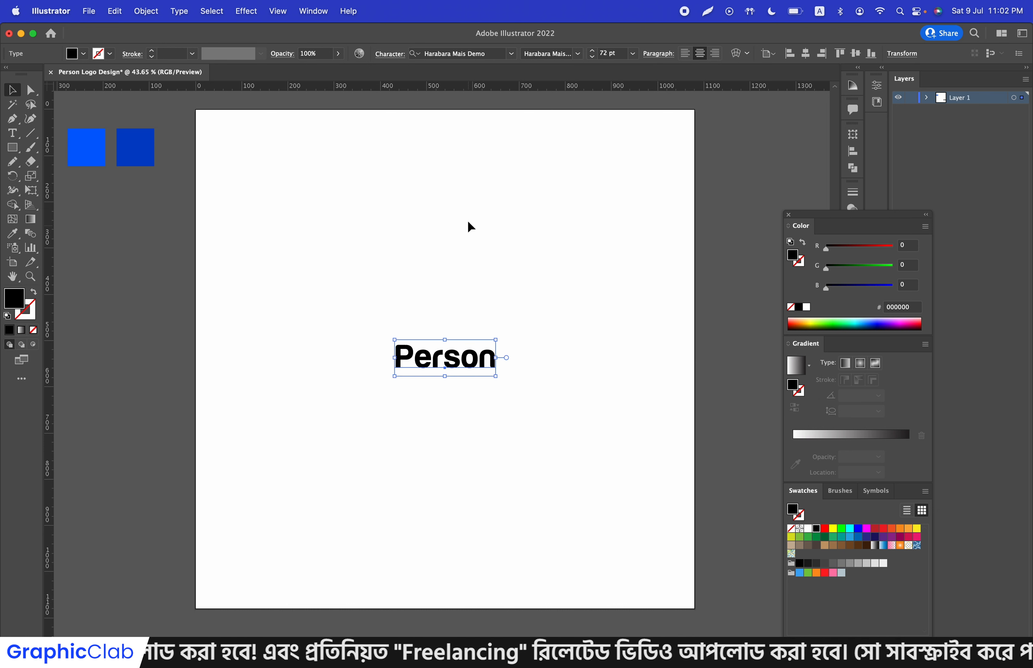
Step: Enlarge the "Person" text to about 91 pt, place a copy left of the artboard, and select the original
{"action": "left_click_drag", "start_coordinate": [496, 340], "coordinate": [527, 333]}
{"action": "left_click_drag", "start_coordinate": [474, 368], "coordinate": [151, 270]}
{"action": "left_click_drag", "start_coordinate": [354, 274], "coordinate": [601, 444]}
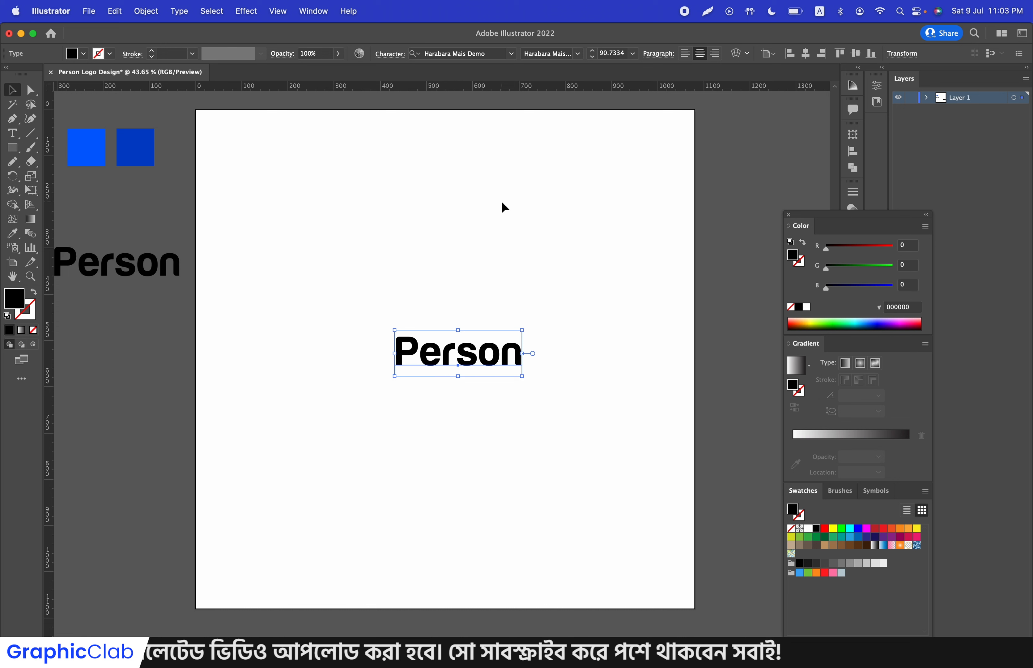
Step: Convert the "Person" text on the artboard to outlines
{"action": "key", "text": "super+shift+b"}
{"action": "key", "text": "super+shift+b"}
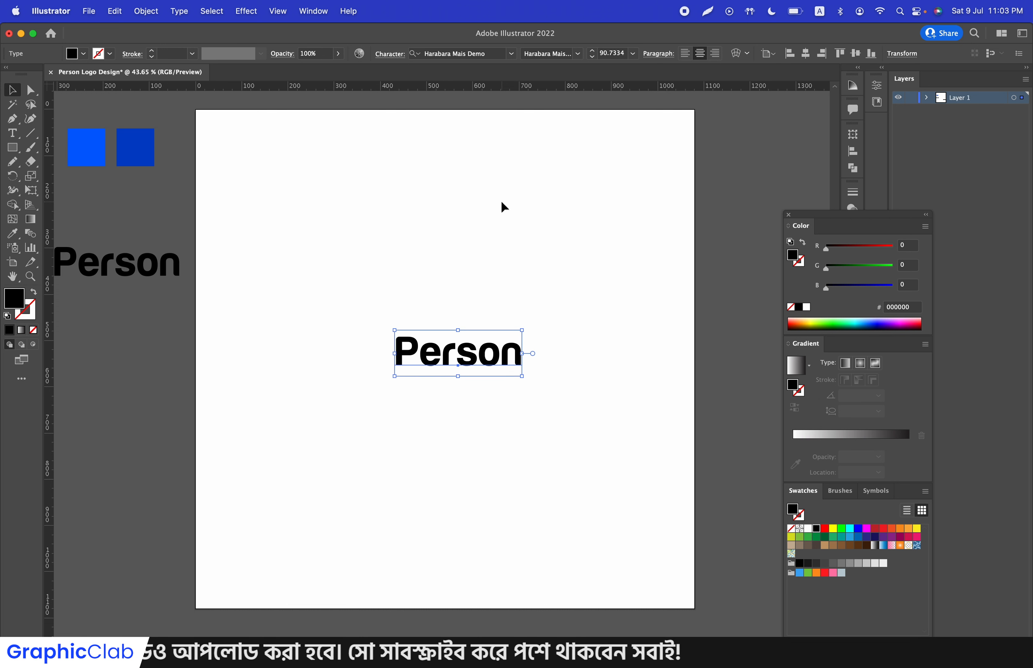
{"action": "right_click", "coordinate": [492, 355]}
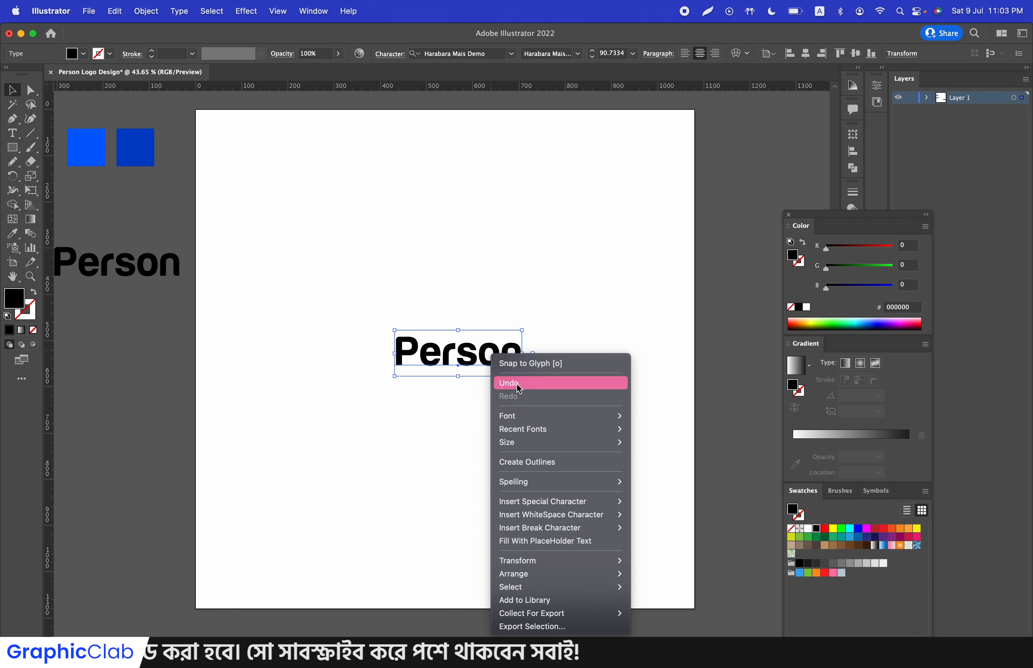
{"action": "left_click", "coordinate": [532, 462]}
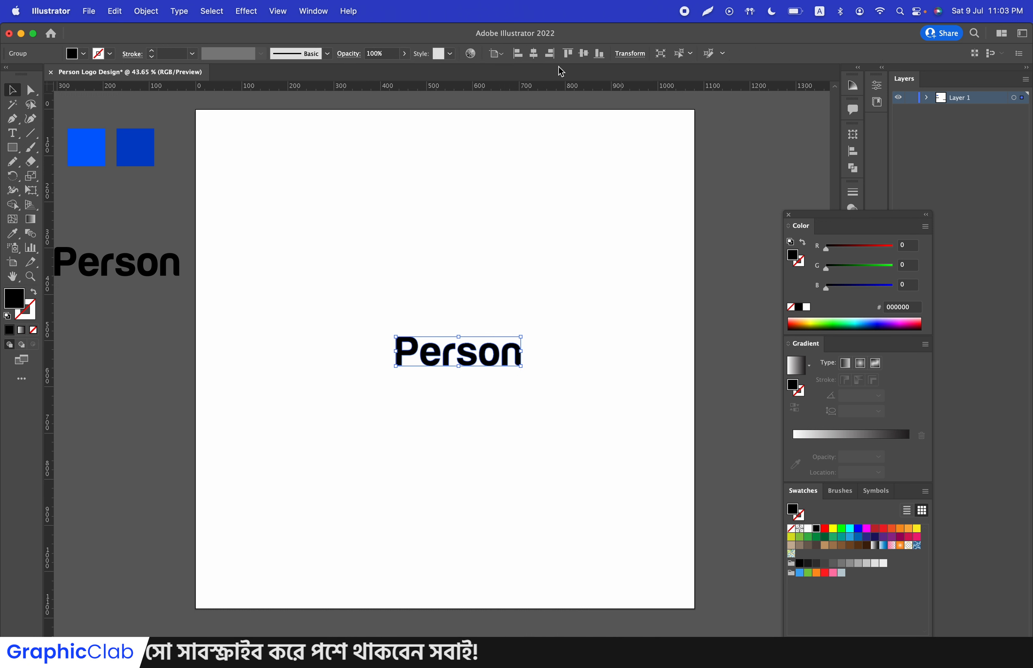
Step: Center the outlined "Person" wordmark vertically and horizontally on the artboard and enlarge it proportionally about its center
{"action": "left_click", "coordinate": [583, 53]}
{"action": "left_click", "coordinate": [535, 54]}
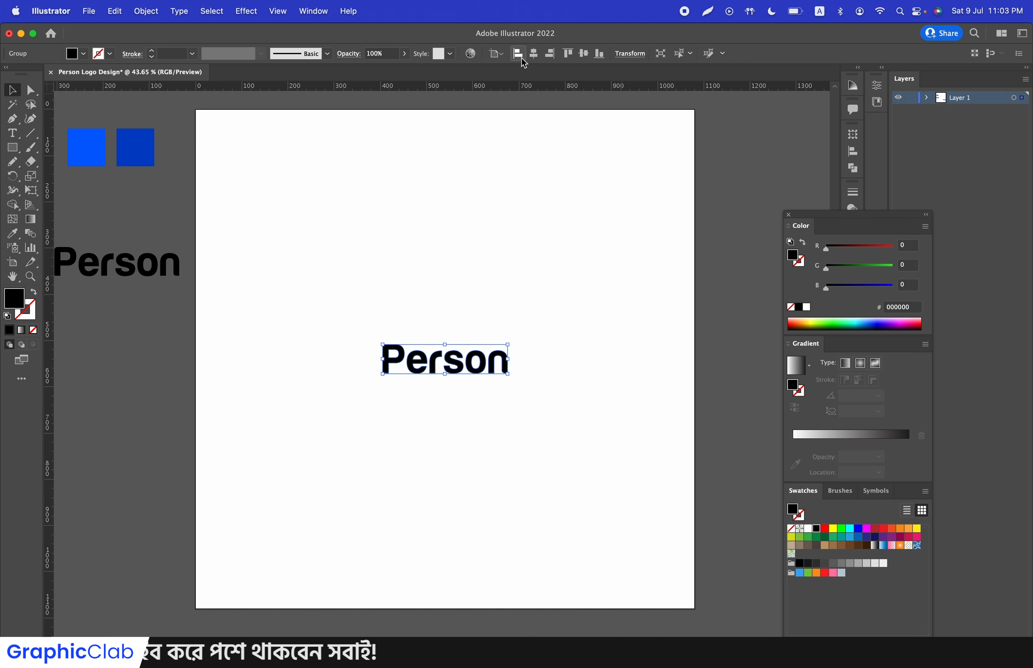
{"action": "left_click_drag", "start_coordinate": [509, 376], "coordinate": [530, 394]}
{"action": "left_click", "coordinate": [470, 300]}
Step: Draw a circle about 42 px in diameter centered over the top of the wordmark's letter o
{"action": "key", "text": "z"}
{"action": "left_click_drag", "start_coordinate": [491, 360], "coordinate": [692, 358]}
{"action": "key", "text": "v"}
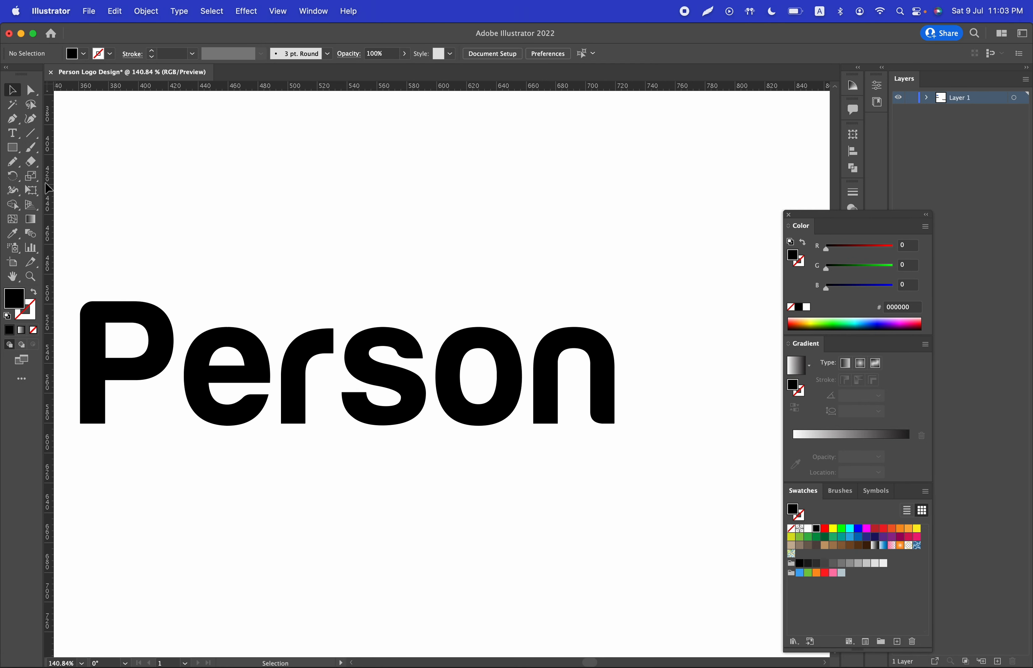
{"action": "left_click", "coordinate": [14, 150]}
{"action": "left_click_drag", "start_coordinate": [16, 154], "coordinate": [82, 170]}
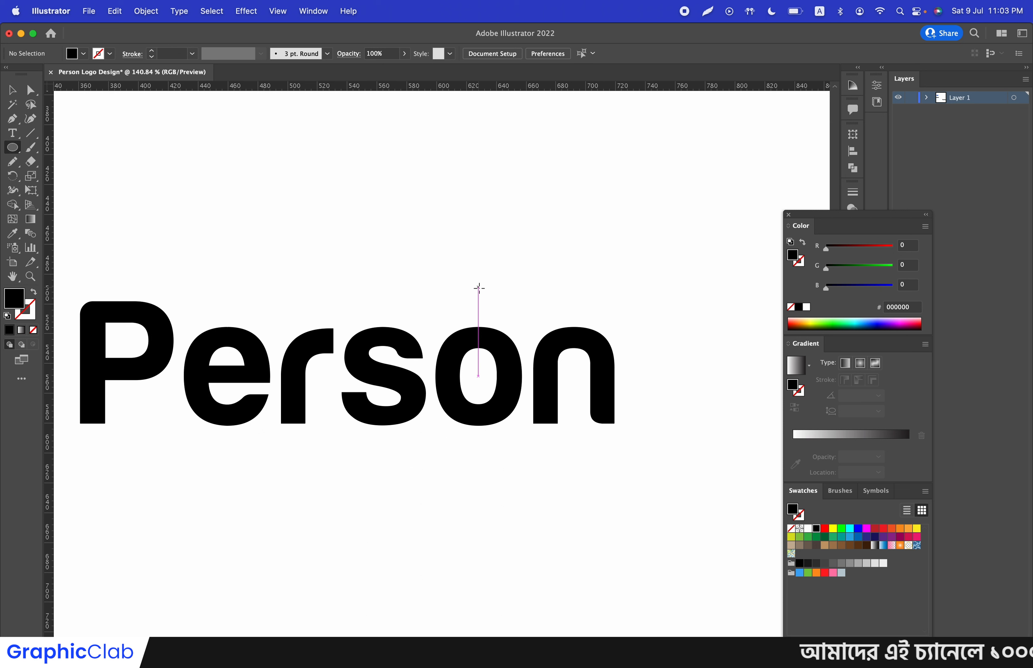
{"action": "left_click_drag", "start_coordinate": [479, 288], "coordinate": [500, 342]}
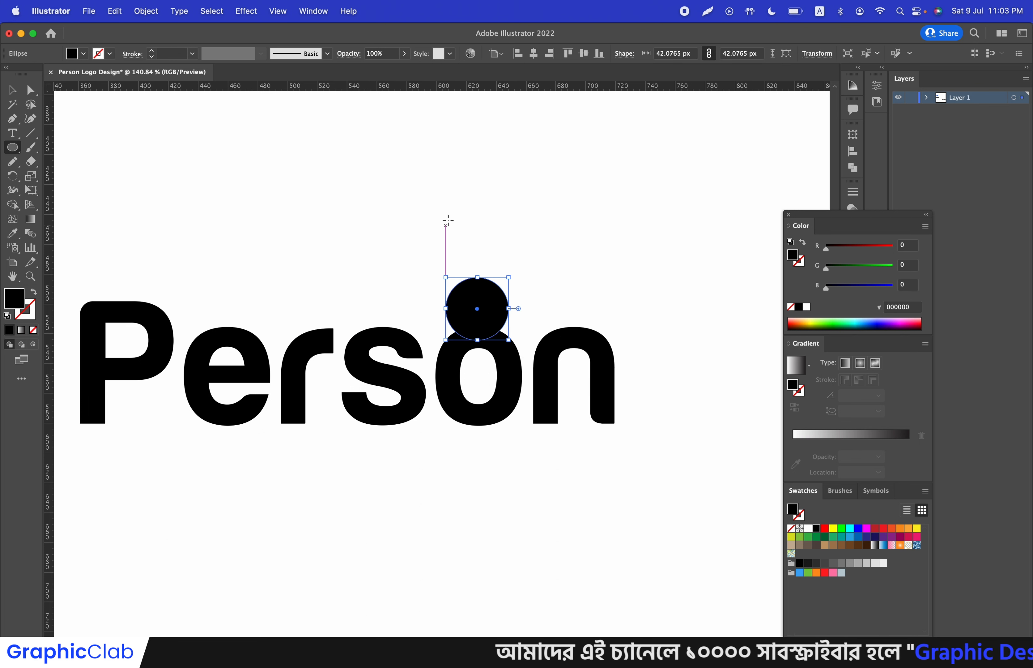
Step: Fill the circle with the brand blue 005cff and move it straight up, clear of the letter o
{"action": "left_click", "coordinate": [13, 90]}
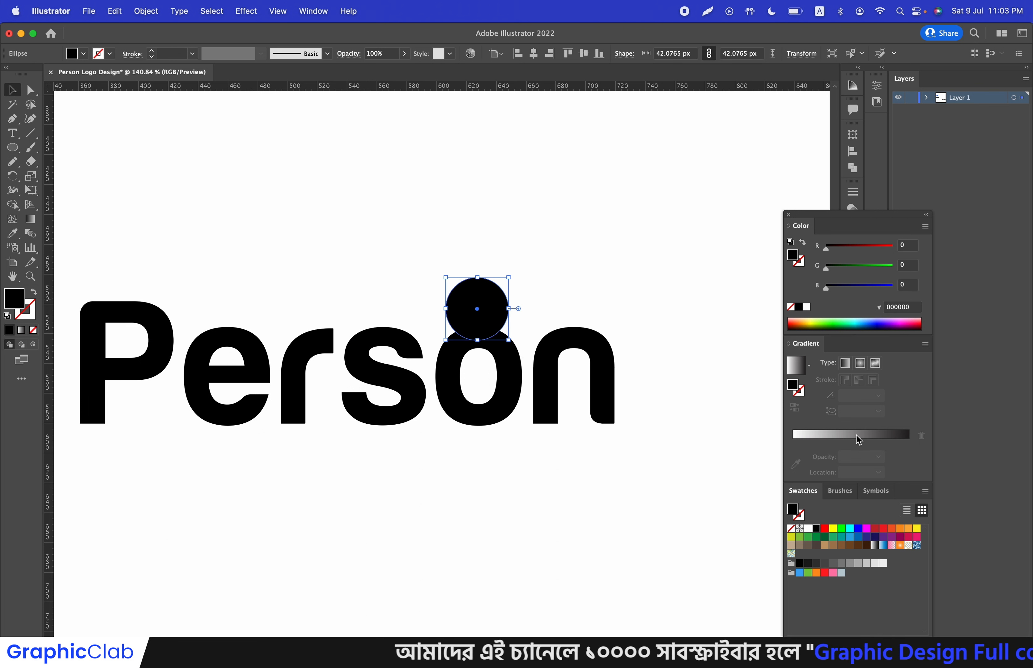
{"action": "double_click", "coordinate": [792, 387]}
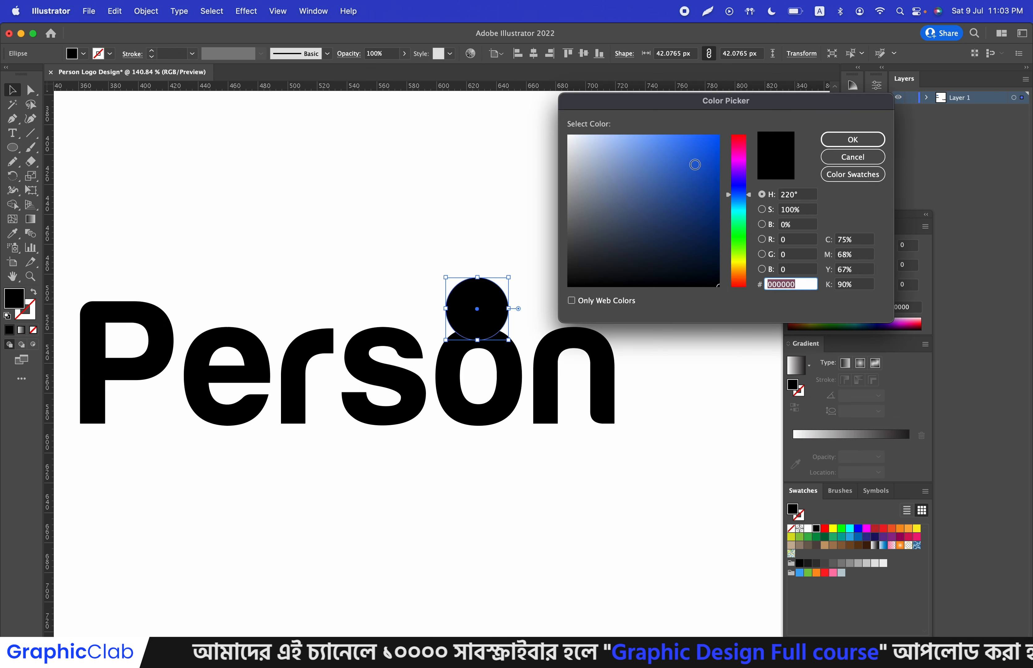
{"action": "key", "text": "super+v"}
{"action": "left_click", "coordinate": [865, 138]}
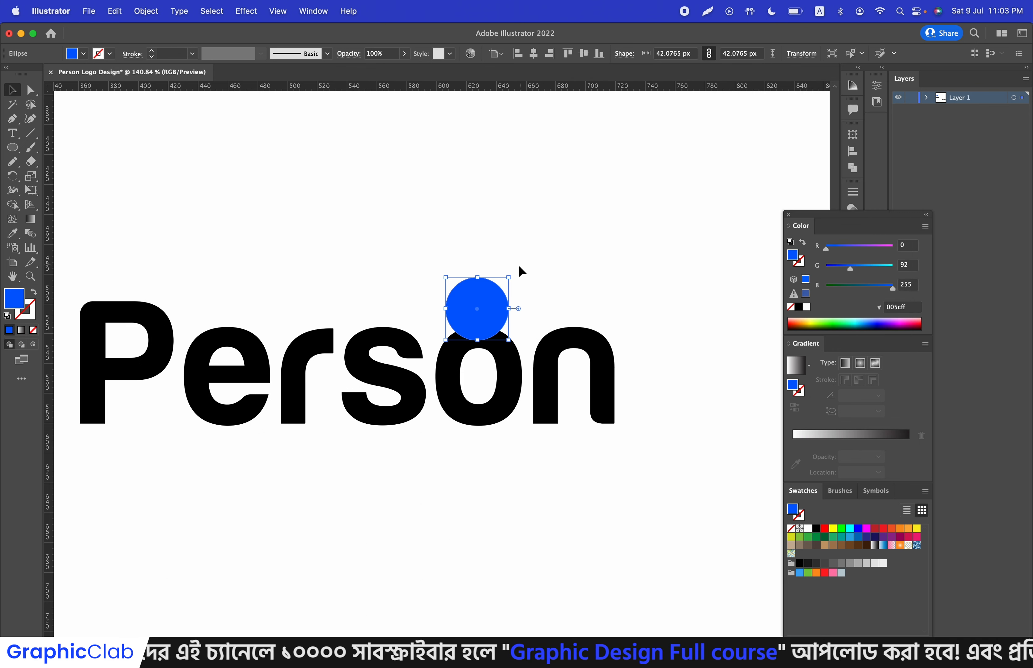
{"action": "left_click_drag", "start_coordinate": [499, 299], "coordinate": [497, 244]}
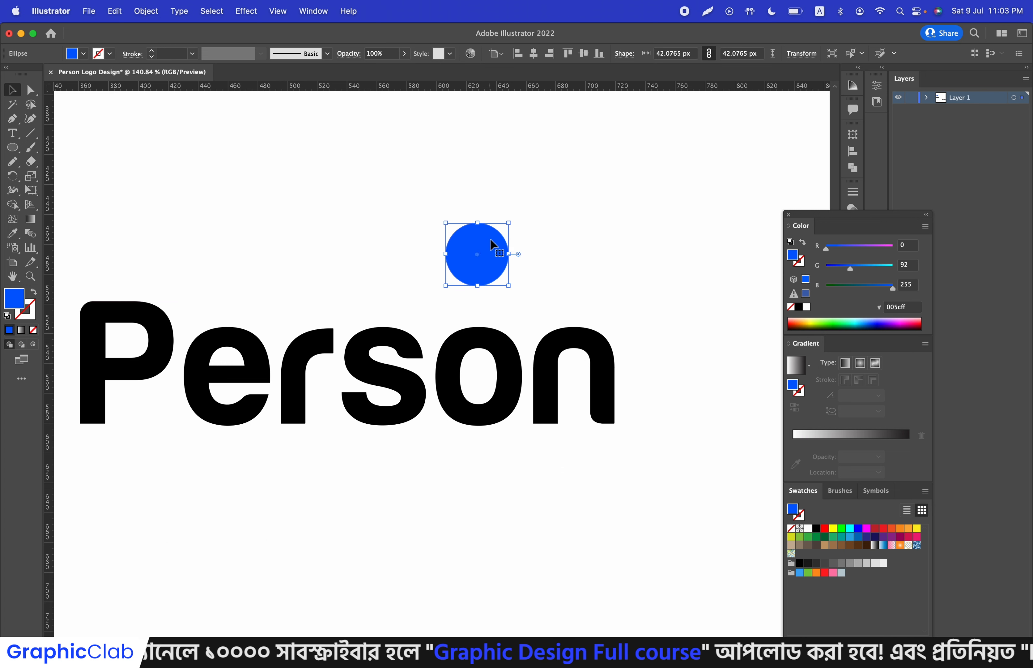
Step: Ungroup the outlined "Person" wordmark into separate letters and select its letter o
{"action": "left_click", "coordinate": [489, 343]}
{"action": "right_click", "coordinate": [489, 346]}
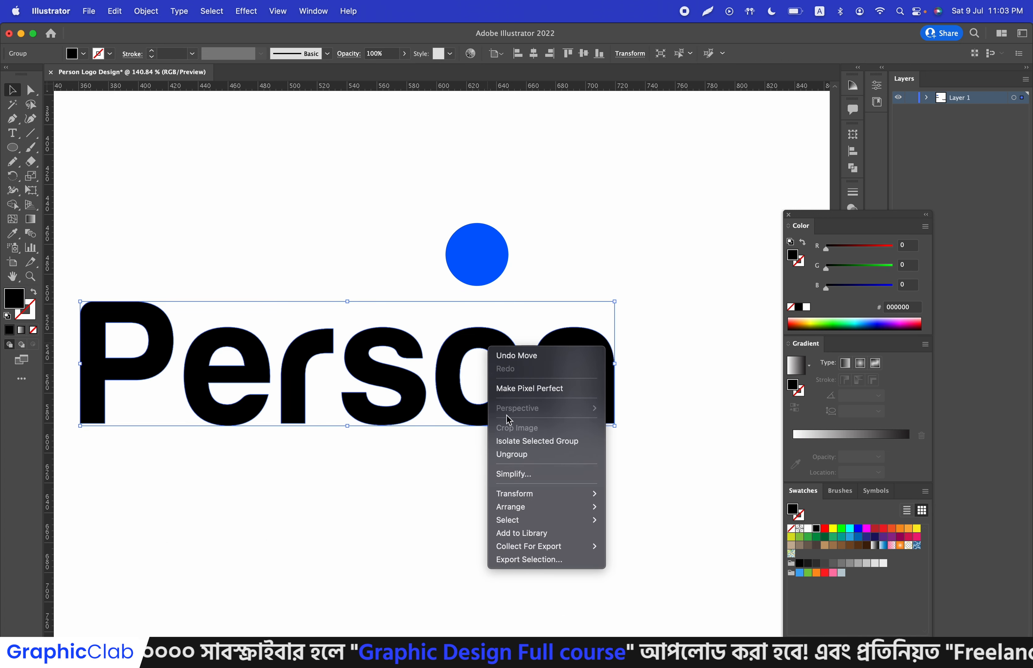
{"action": "left_click", "coordinate": [511, 452]}
{"action": "left_click", "coordinate": [565, 269]}
{"action": "left_click", "coordinate": [498, 330]}
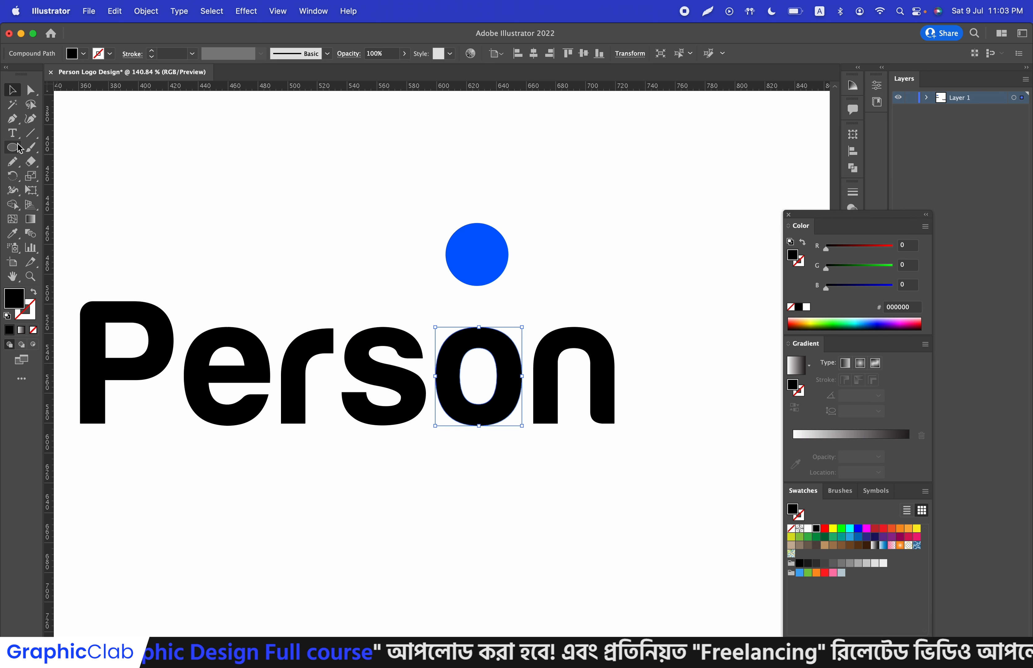
Step: Add a 72 pt text object reading "o" in Montserrat Bold above the wordmark
{"action": "left_click", "coordinate": [12, 133]}
{"action": "left_click", "coordinate": [338, 146]}
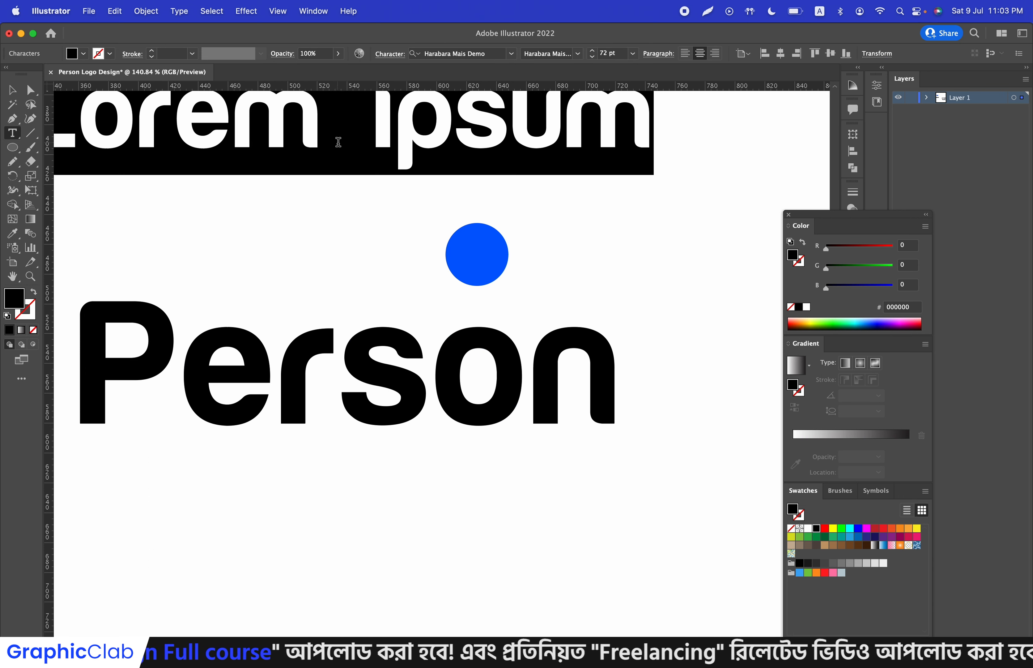
{"action": "left_click", "coordinate": [461, 53]}
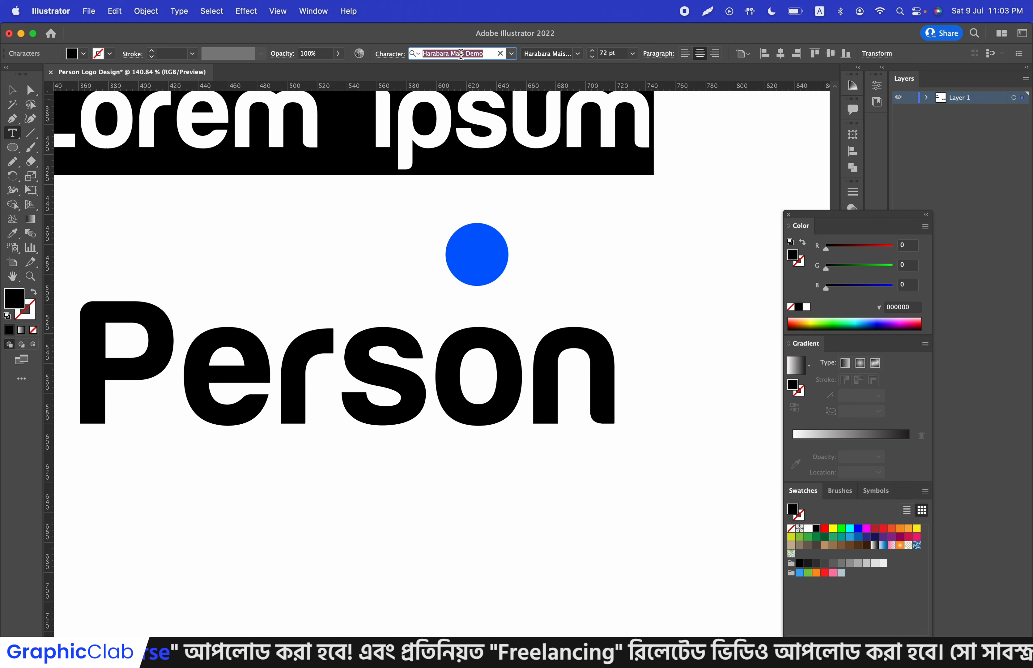
{"action": "type", "text": "mont"}
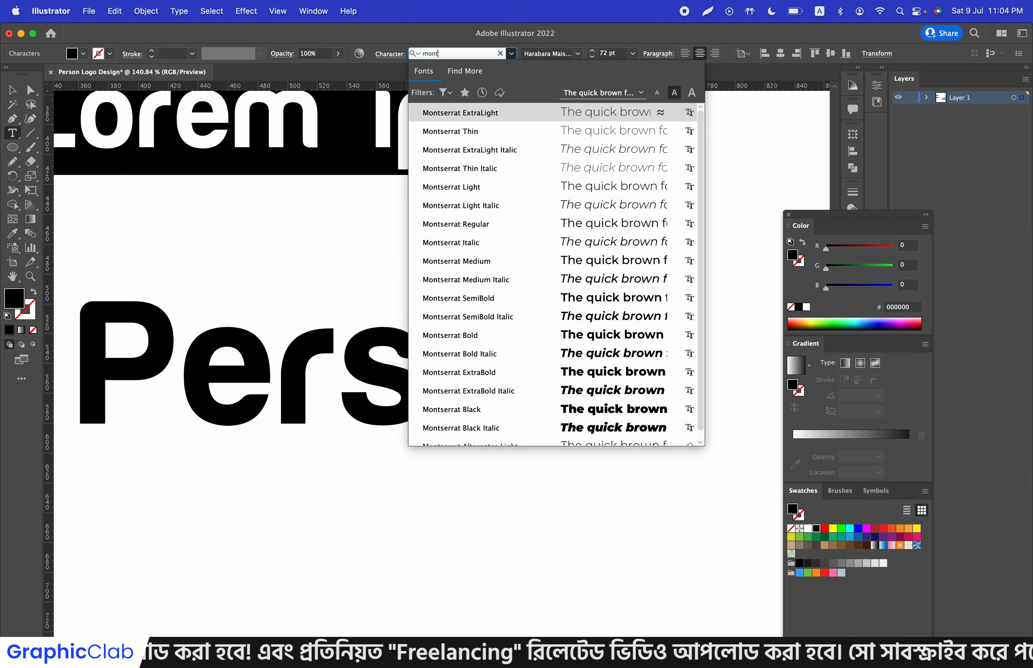
{"action": "left_click", "coordinate": [512, 335]}
{"action": "type", "text": "o"}
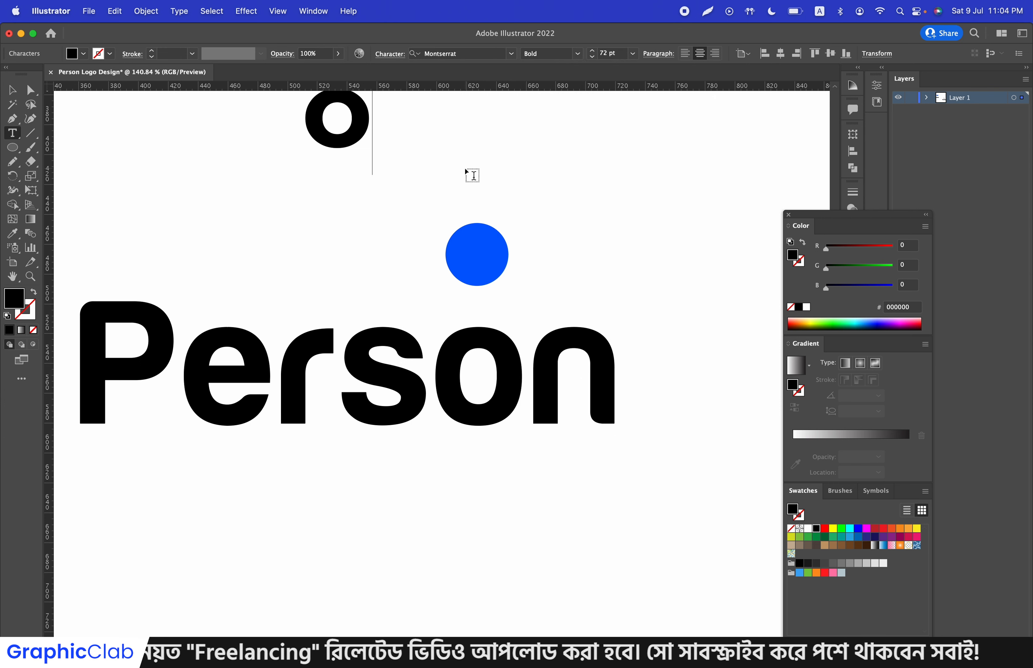
Step: Convert the Montserrat "o" to outlines and move it down between the wordmark and the artboard's upper area, beside the blue circle
{"action": "left_click", "coordinate": [10, 90]}
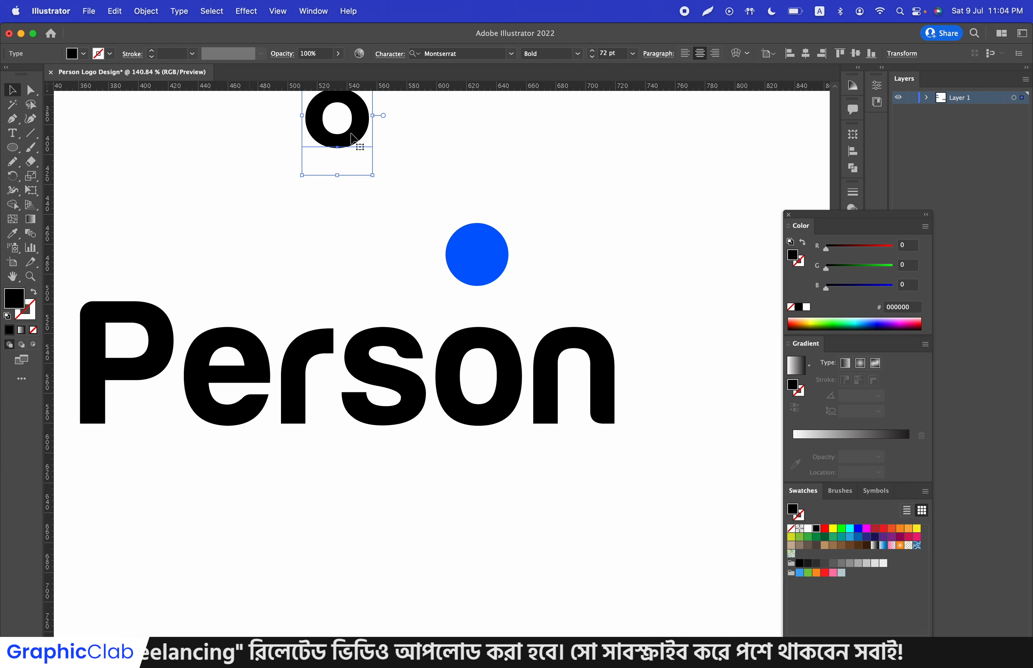
{"action": "right_click", "coordinate": [355, 113]}
{"action": "left_click", "coordinate": [376, 220]}
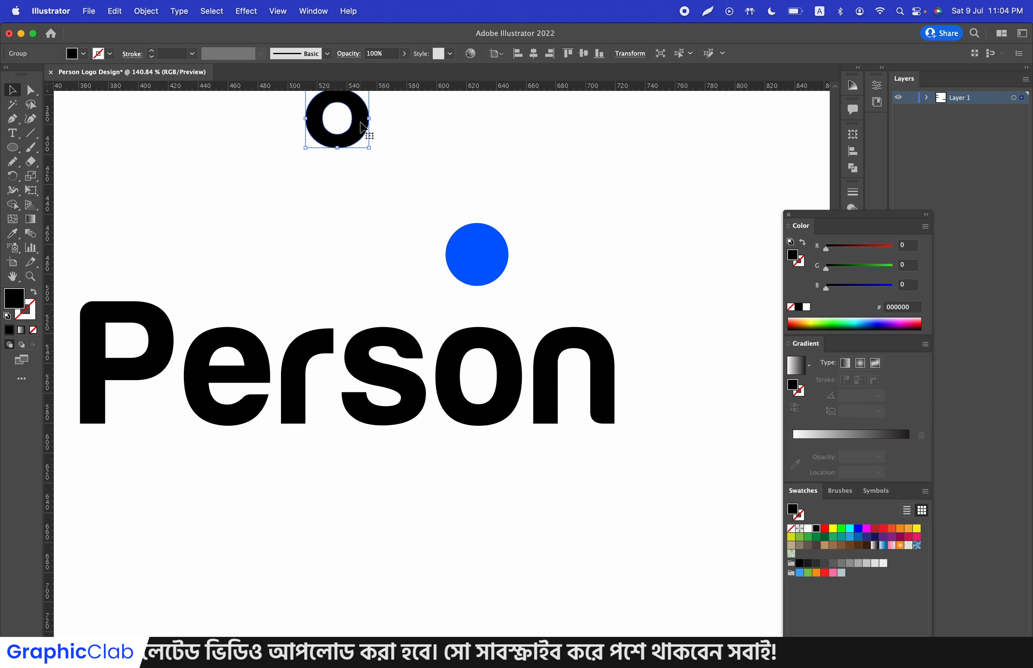
{"action": "left_click_drag", "start_coordinate": [361, 125], "coordinate": [368, 244]}
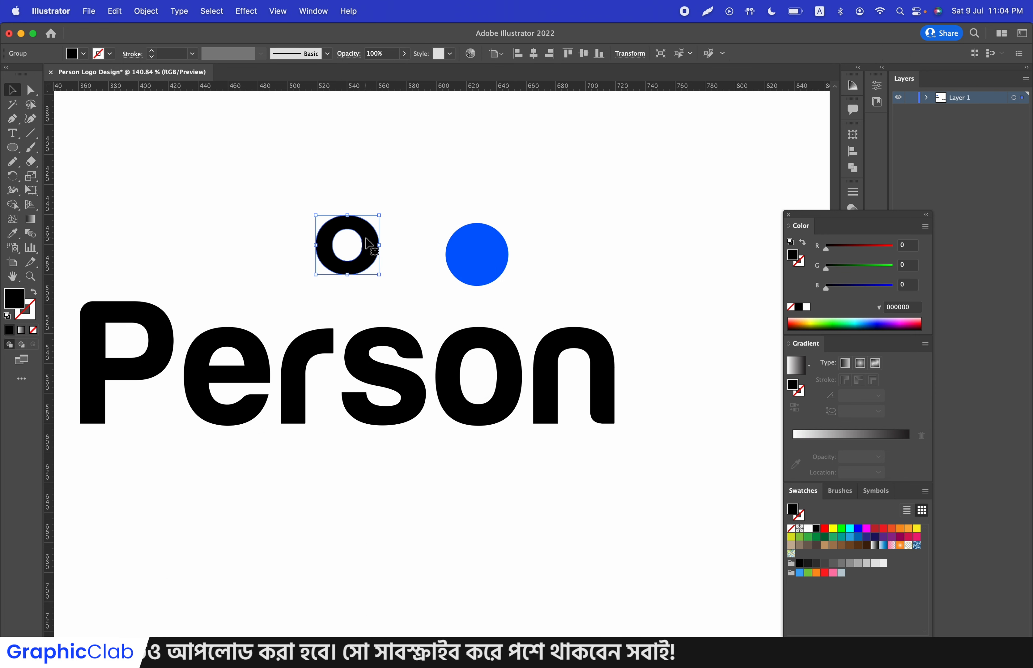
Step: Apply the circle's blue fill to the Montserrat o, then place it over the wordmark's black o and enlarge it to match its width
{"action": "key", "text": "i"}
{"action": "left_click", "coordinate": [504, 248]}
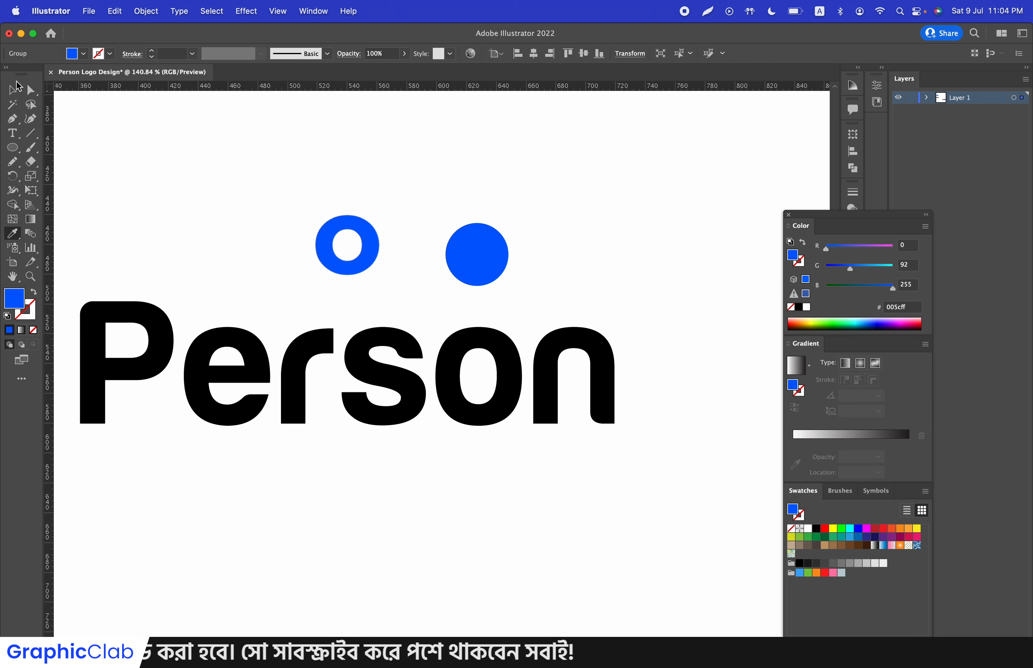
{"action": "left_click", "coordinate": [16, 89]}
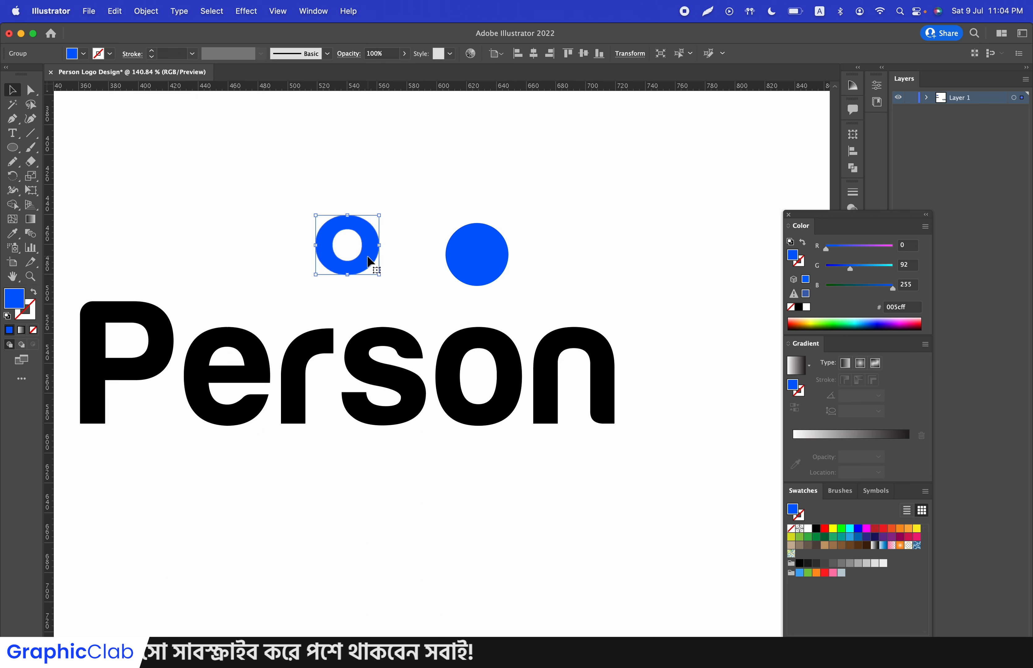
{"action": "left_click_drag", "start_coordinate": [368, 262], "coordinate": [528, 382]}
Step: Temporarily hide the original black o behind the blue one to preview the wordmark, and show it again
{"action": "left_click", "coordinate": [488, 330]}
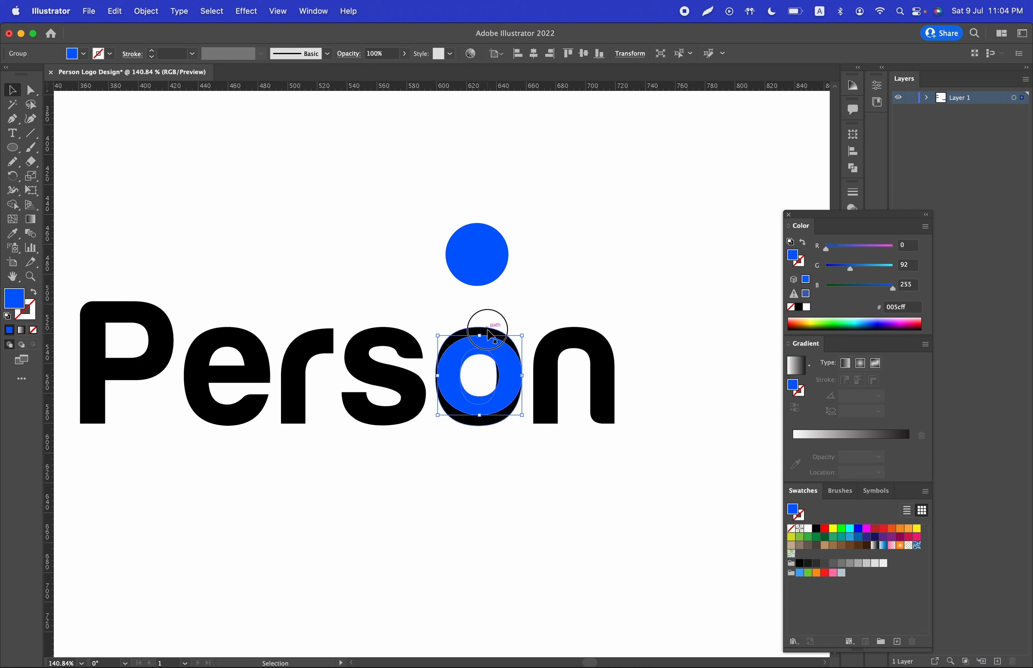
{"action": "key", "text": "Delete"}
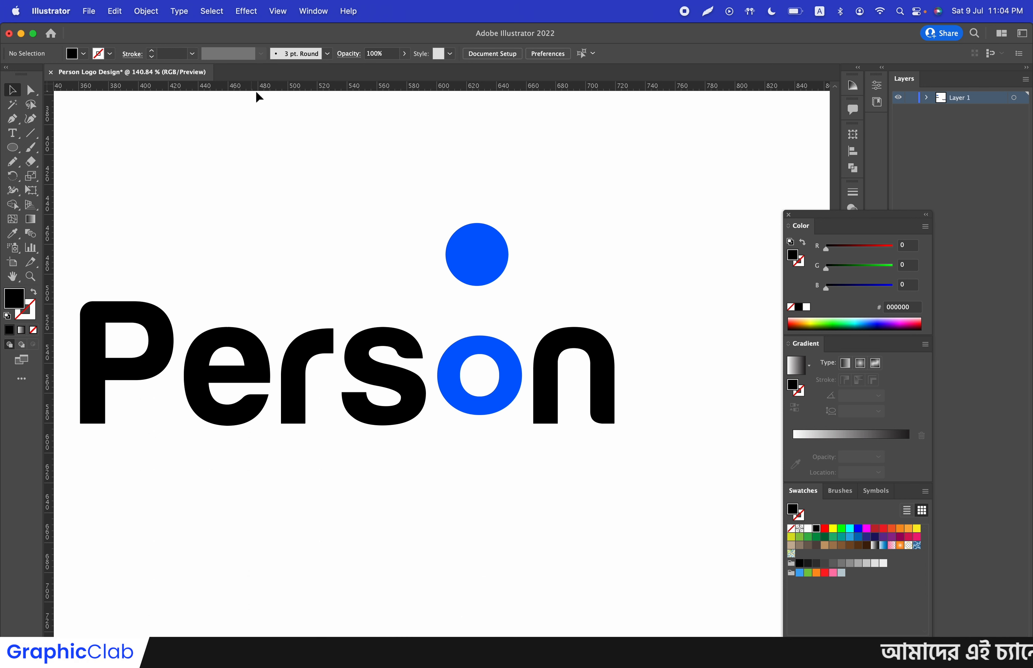
{"action": "mouse_move", "coordinate": [308, 89]}
{"action": "left_mouse_down"}
{"action": "mouse_move", "coordinate": [315, 292]}
{"action": "mouse_move", "coordinate": [328, 91]}
{"action": "left_mouse_up"}
{"action": "left_click_drag", "start_coordinate": [405, 240], "coordinate": [490, 109]}
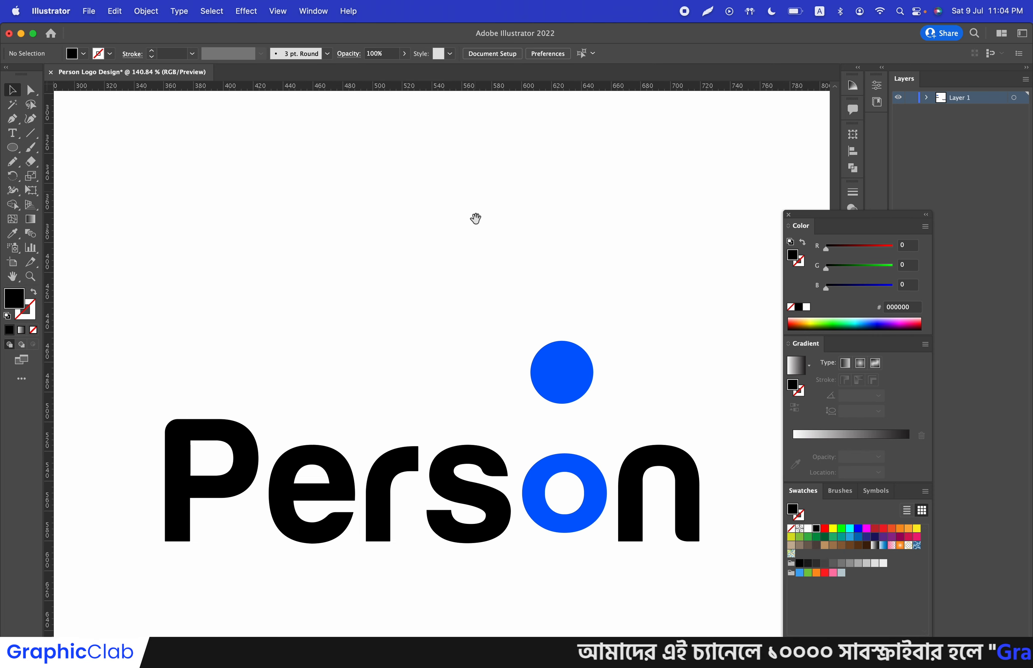
{"action": "left_click_drag", "start_coordinate": [473, 314], "coordinate": [470, 285]}
{"action": "key", "text": "alt+super+3"}
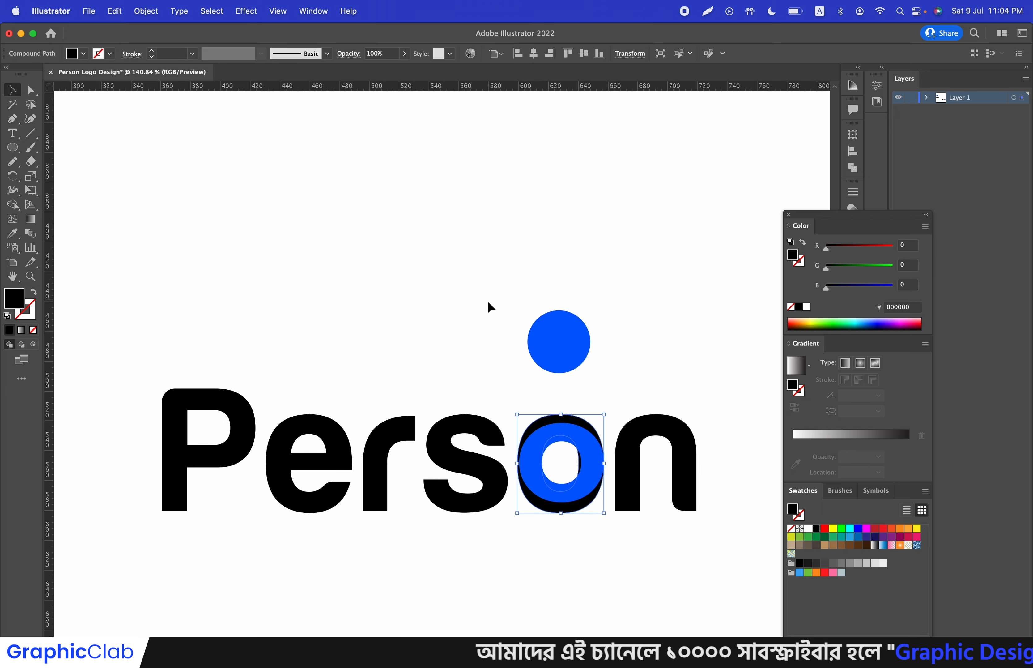
{"action": "left_click", "coordinate": [477, 300]}
Step: Place horizontal guides at the black o's top and bottom edges and vertical guides at its left and right edges
{"action": "left_click_drag", "start_coordinate": [487, 86], "coordinate": [519, 416]}
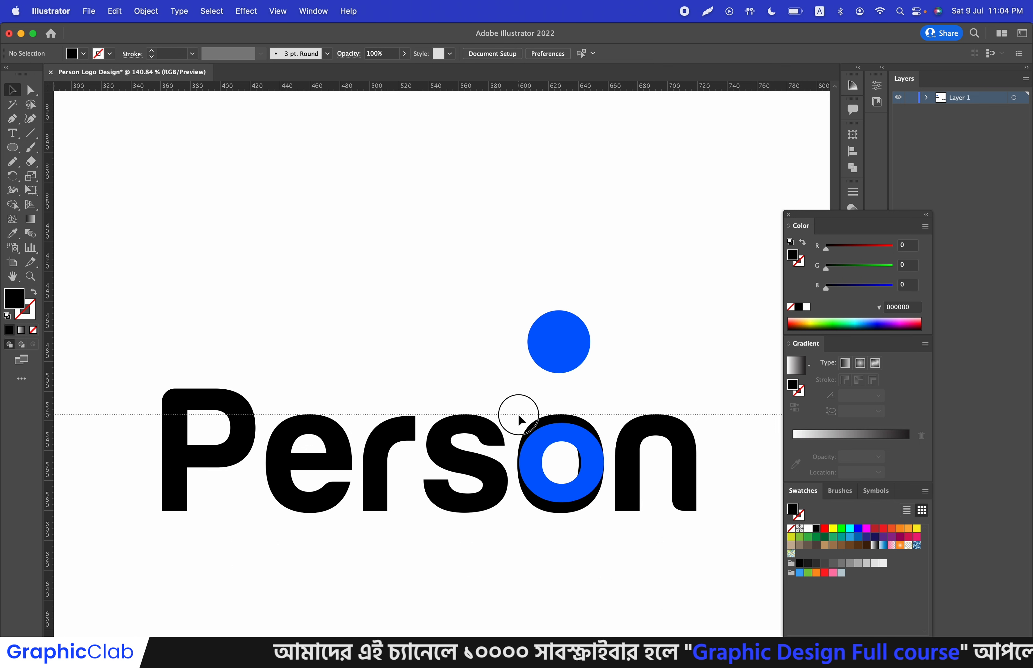
{"action": "left_click", "coordinate": [518, 413]}
{"action": "left_click_drag", "start_coordinate": [517, 88], "coordinate": [558, 513]}
{"action": "left_click", "coordinate": [563, 541]}
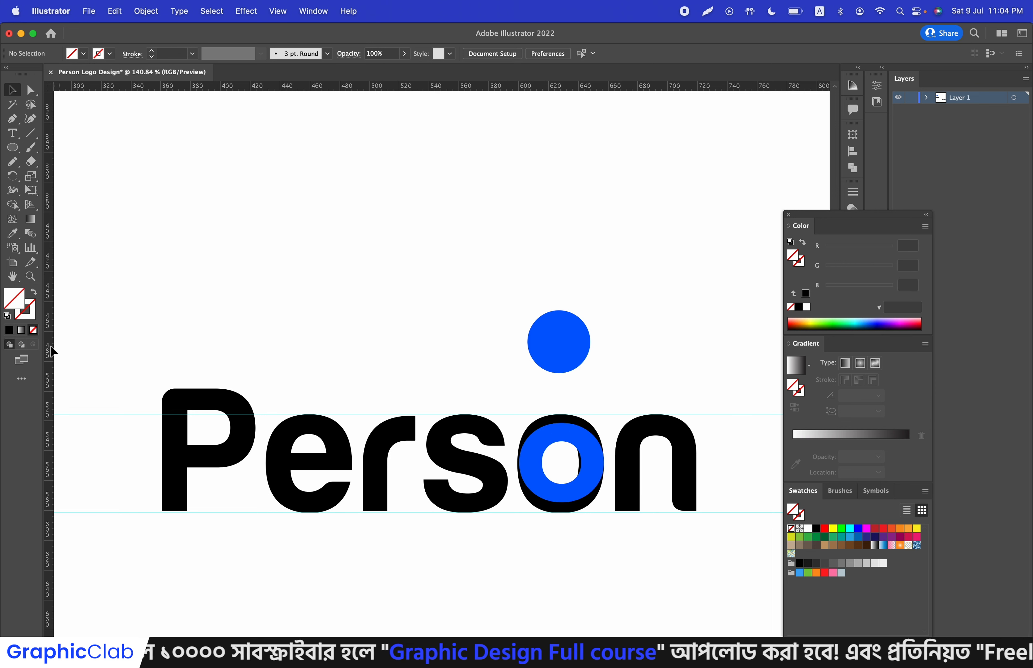
{"action": "left_click_drag", "start_coordinate": [52, 349], "coordinate": [517, 379]}
{"action": "left_click_drag", "start_coordinate": [55, 339], "coordinate": [605, 368]}
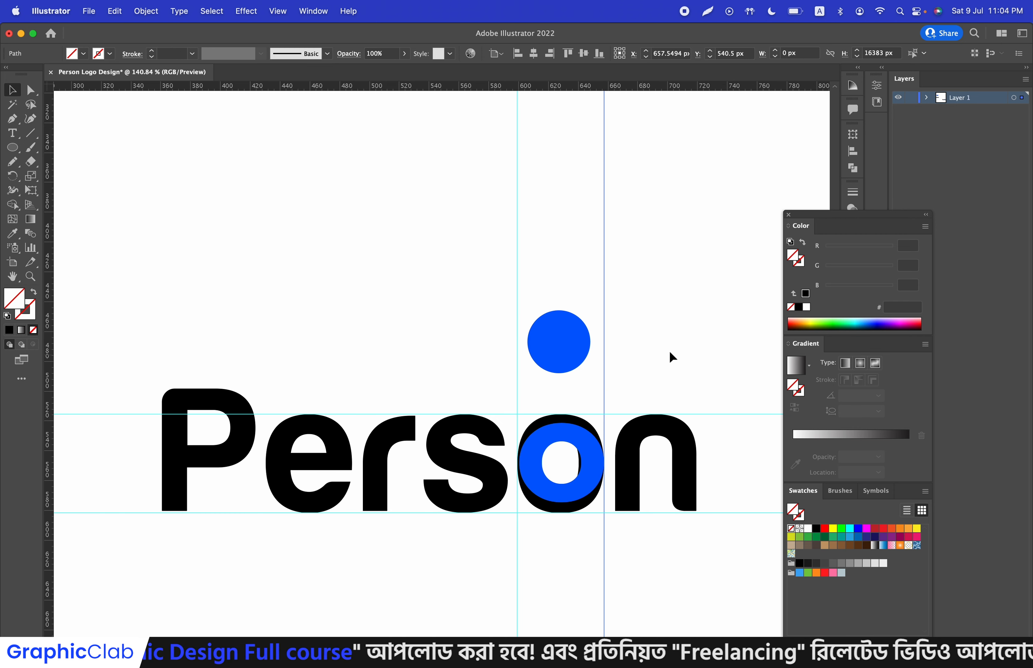
{"action": "left_click", "coordinate": [669, 349]}
Step: Enlarge the blue o slightly and proportionally from its center, reaching just past the vertical guides
{"action": "key", "text": "z"}
{"action": "left_click", "coordinate": [575, 433]}
{"action": "left_click", "coordinate": [512, 376]}
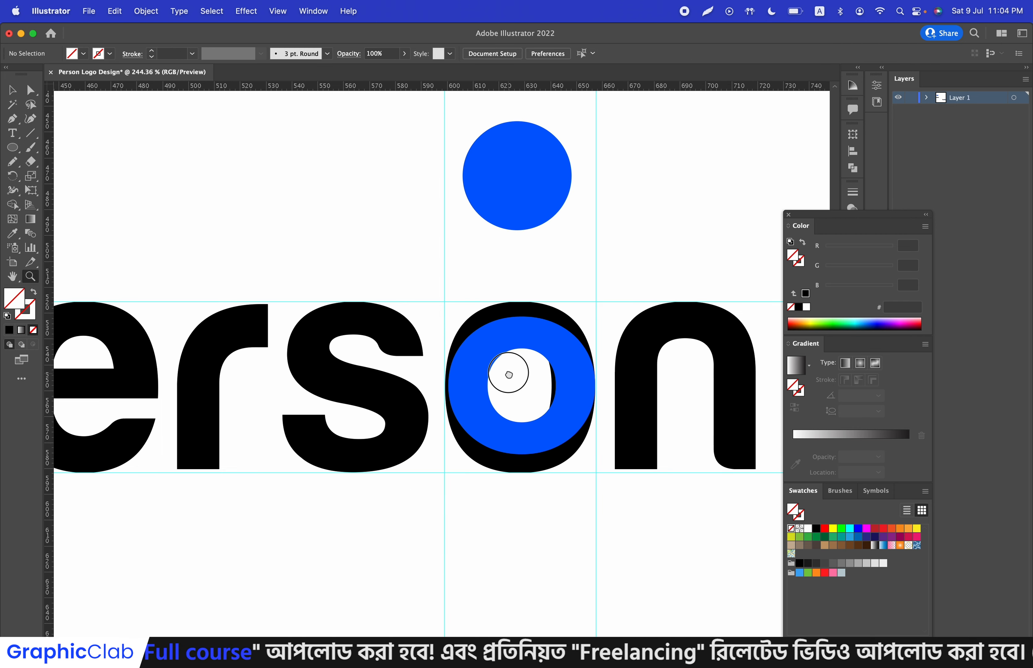
{"action": "left_click", "coordinate": [518, 371]}
{"action": "left_click_drag", "start_coordinate": [586, 374], "coordinate": [596, 374]}
{"action": "key", "text": "v"}
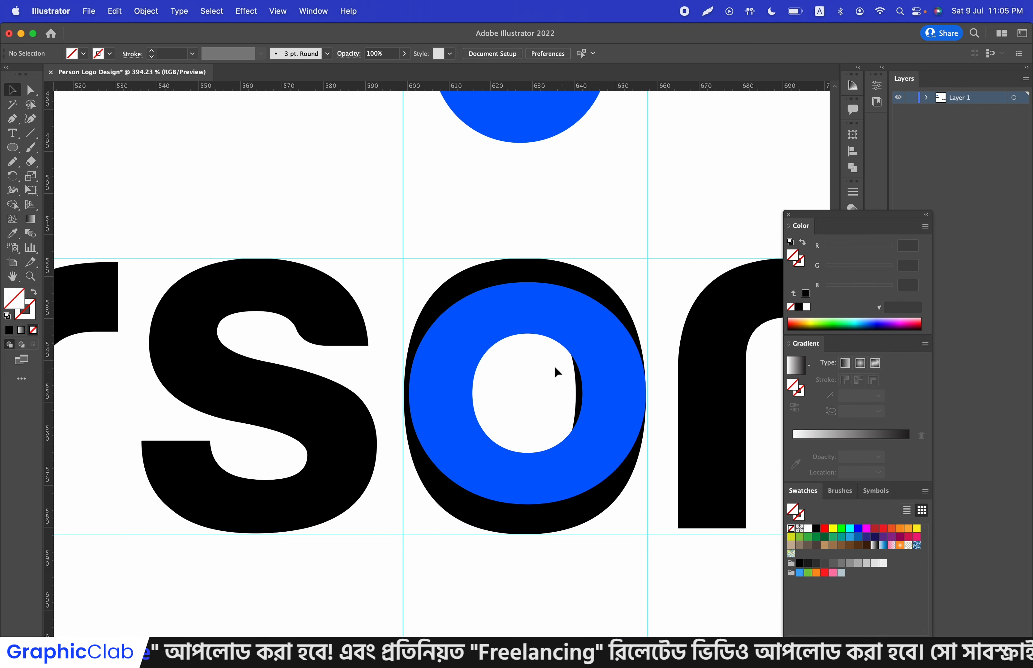
{"action": "left_click", "coordinate": [532, 317]}
{"action": "left_click_drag", "start_coordinate": [527, 283], "coordinate": [528, 277]}
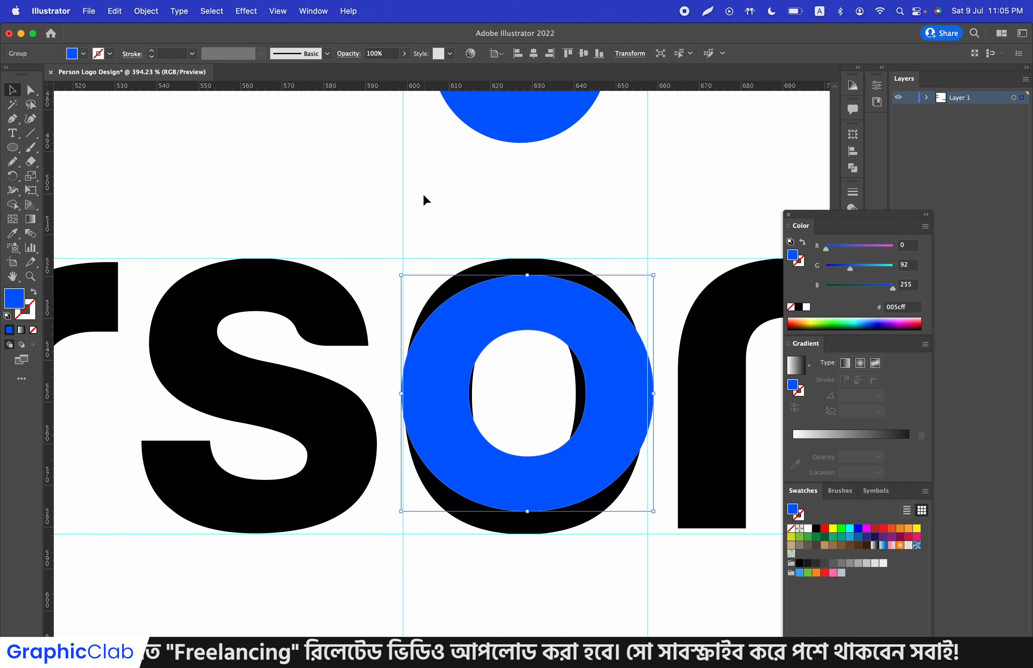
Step: Align the blue o's center vertically and horizontally to the black o, using the black o as the key object
{"action": "left_click", "coordinate": [542, 270]}
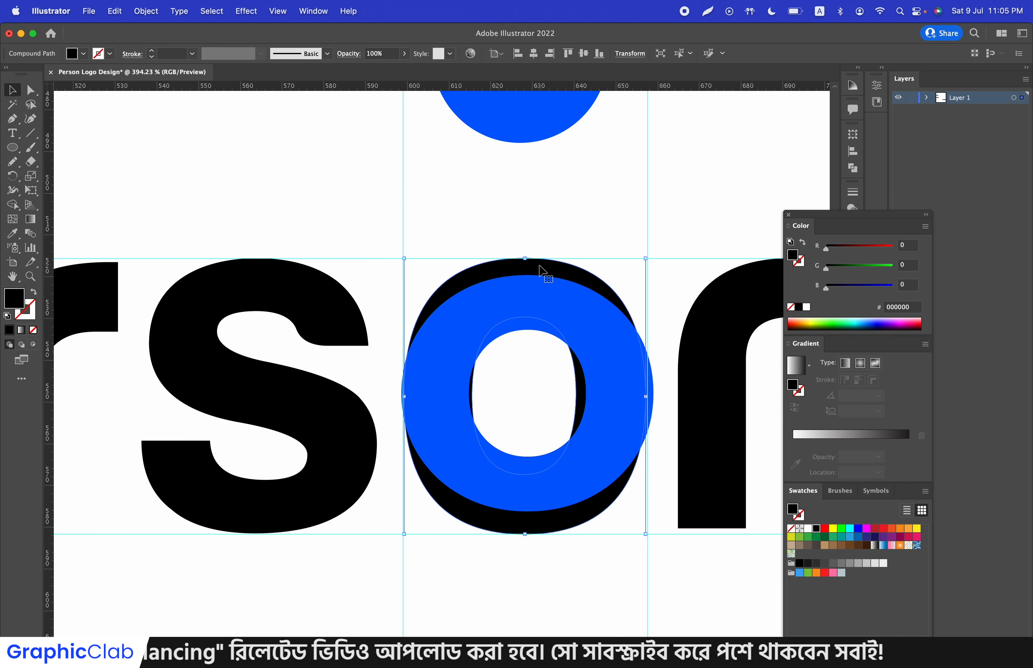
{"action": "left_click", "coordinate": [539, 285], "text": "shift"}
{"action": "left_click", "coordinate": [540, 270]}
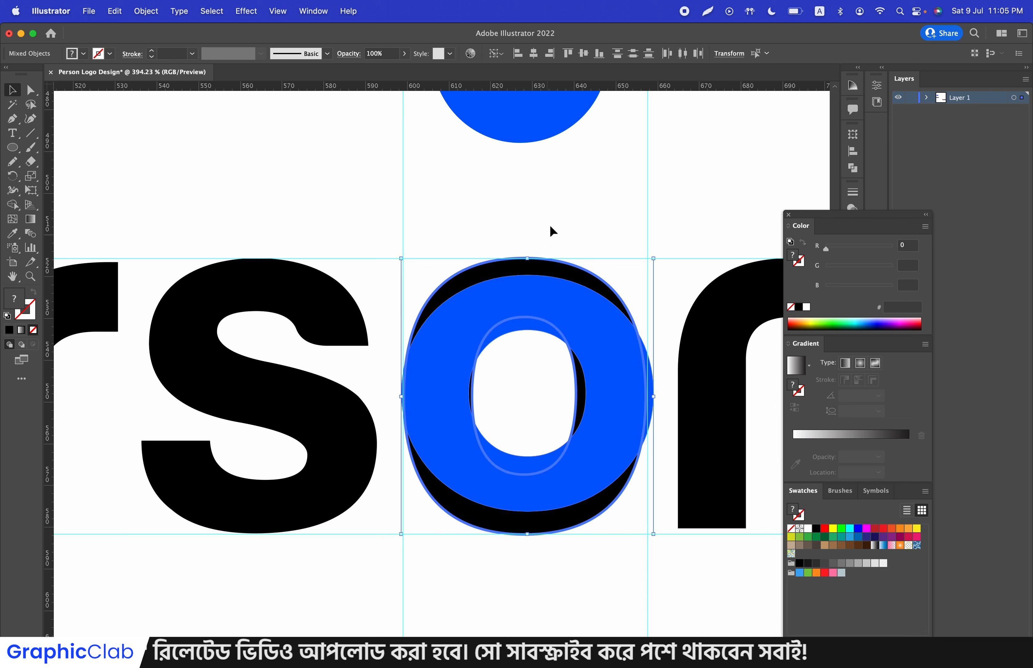
{"action": "left_click", "coordinate": [584, 54]}
{"action": "left_click", "coordinate": [531, 56]}
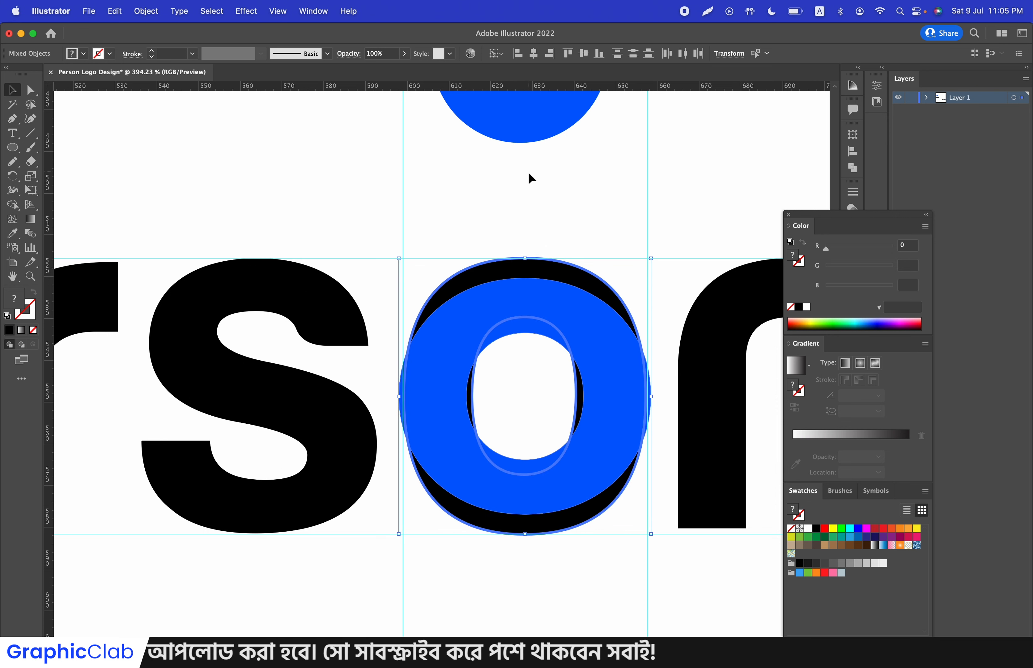
Step: Delete the black o behind the blue o in the wordmark
{"action": "left_click", "coordinate": [525, 172]}
{"action": "left_click", "coordinate": [504, 270]}
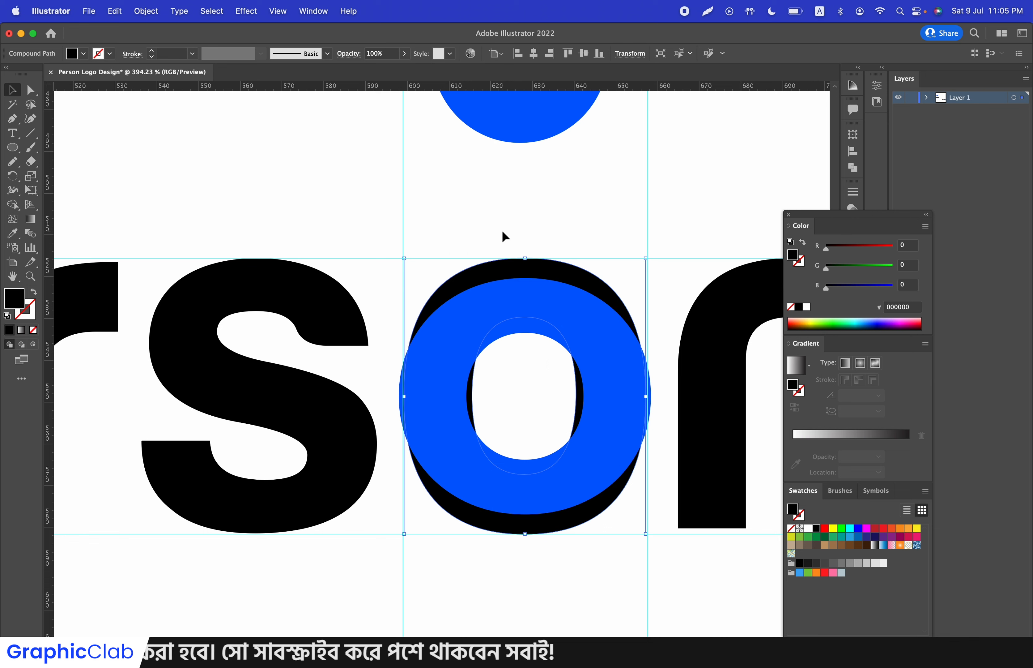
{"action": "key", "text": "Delete"}
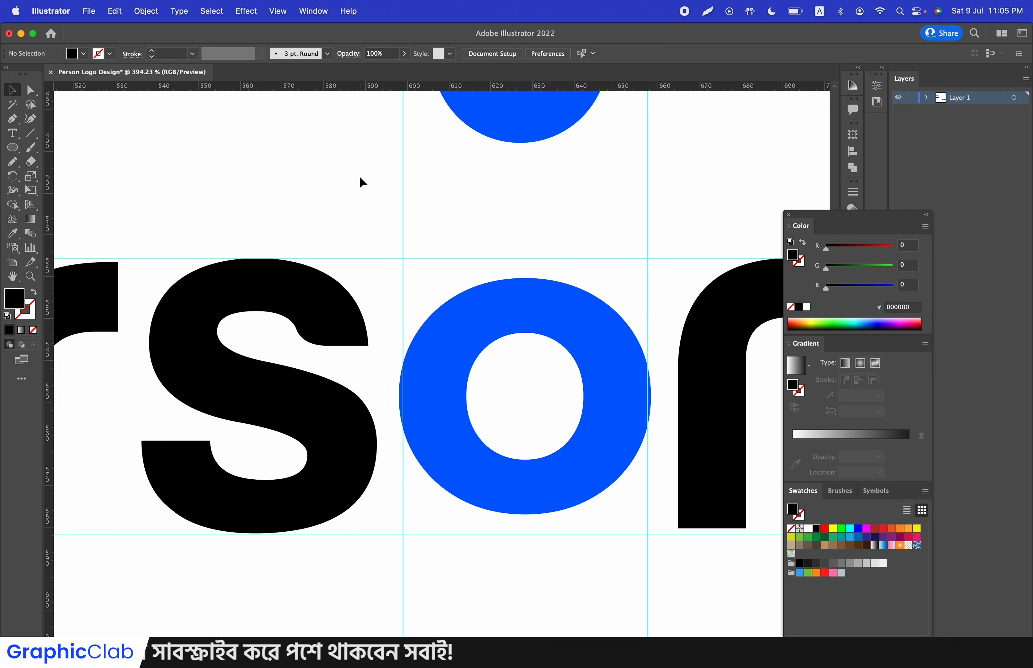
Step: Remove the two vertical and two horizontal guides around the blue o
{"action": "left_click_drag", "start_coordinate": [360, 178], "coordinate": [695, 216]}
{"action": "right_click", "coordinate": [656, 169]}
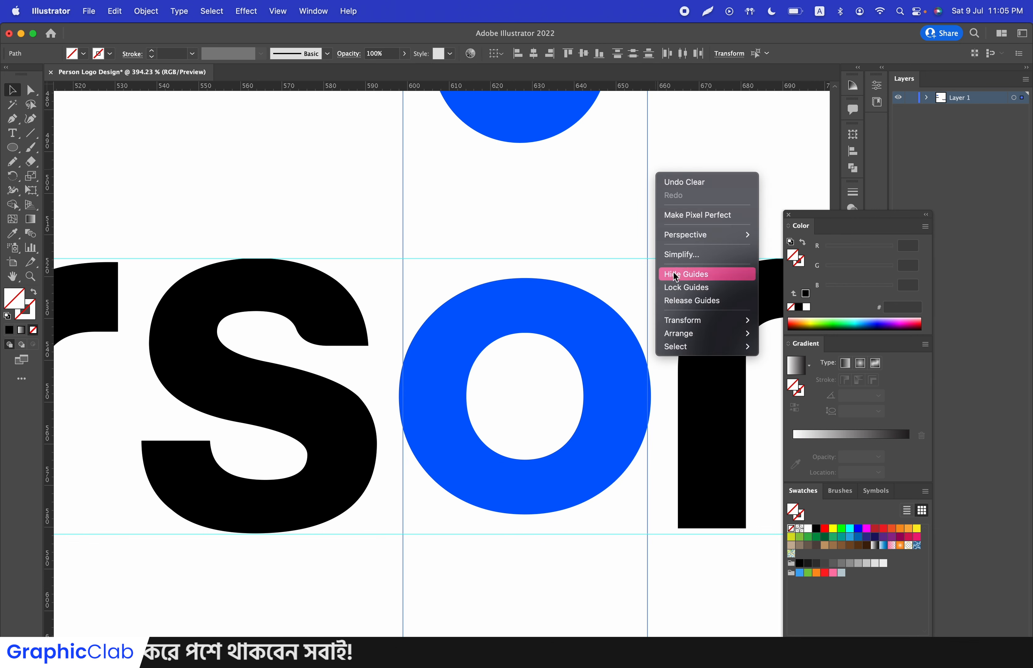
{"action": "left_click", "coordinate": [664, 163]}
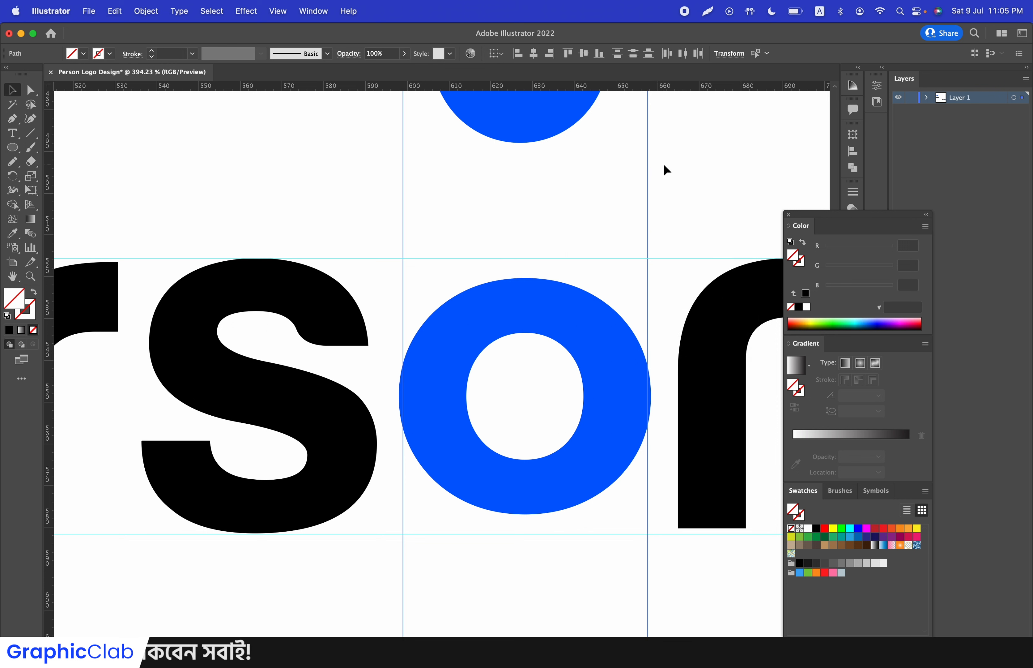
{"action": "key", "text": "Delete"}
{"action": "left_click_drag", "start_coordinate": [644, 216], "coordinate": [662, 251]}
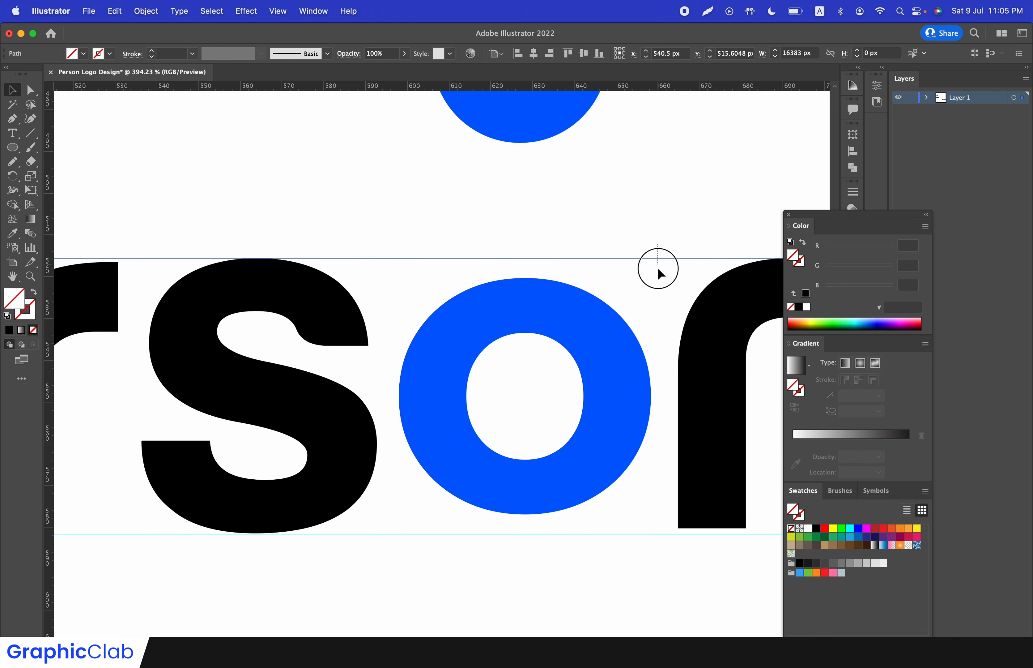
{"action": "key", "text": "Delete"}
{"action": "left_click_drag", "start_coordinate": [645, 527], "coordinate": [645, 538]}
{"action": "key", "text": "Delete"}
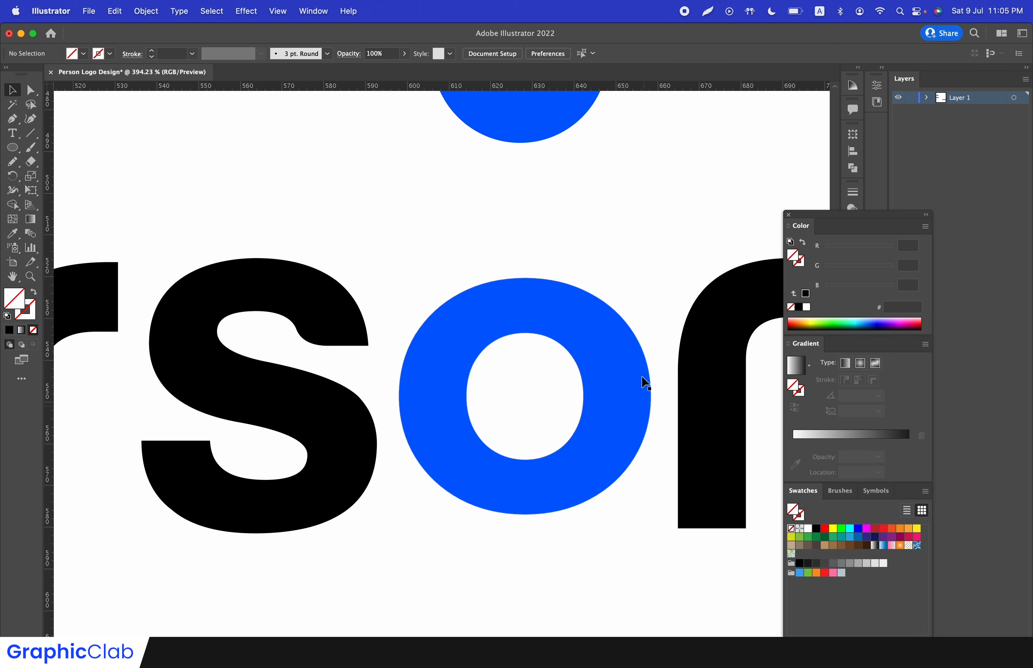
Step: Enlarge the blue o slightly and proportionally from its center, keeping it clear of the neighbouring s and n
{"action": "key", "text": "super+0"}
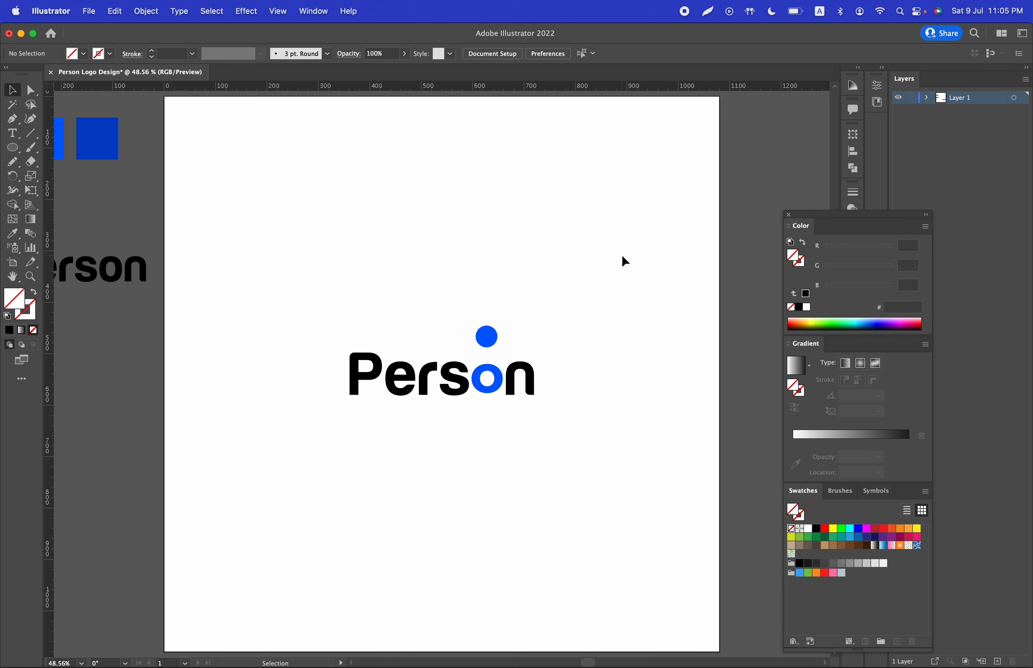
{"action": "key", "text": "z"}
{"action": "left_click_drag", "start_coordinate": [530, 354], "coordinate": [589, 373]}
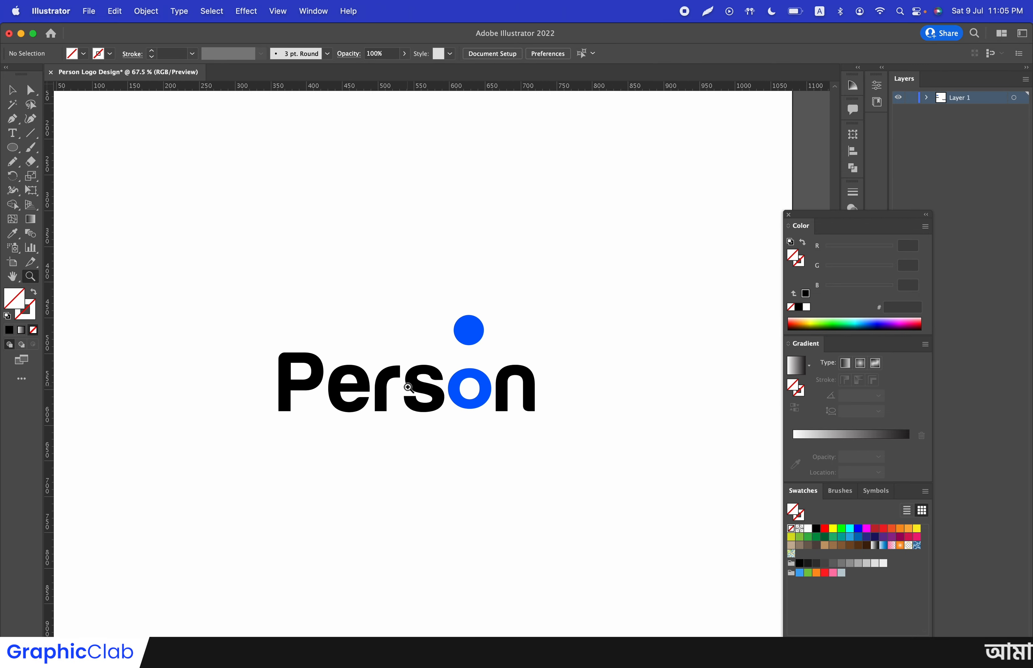
{"action": "left_click_drag", "start_coordinate": [413, 388], "coordinate": [555, 392]}
{"action": "key", "text": "v"}
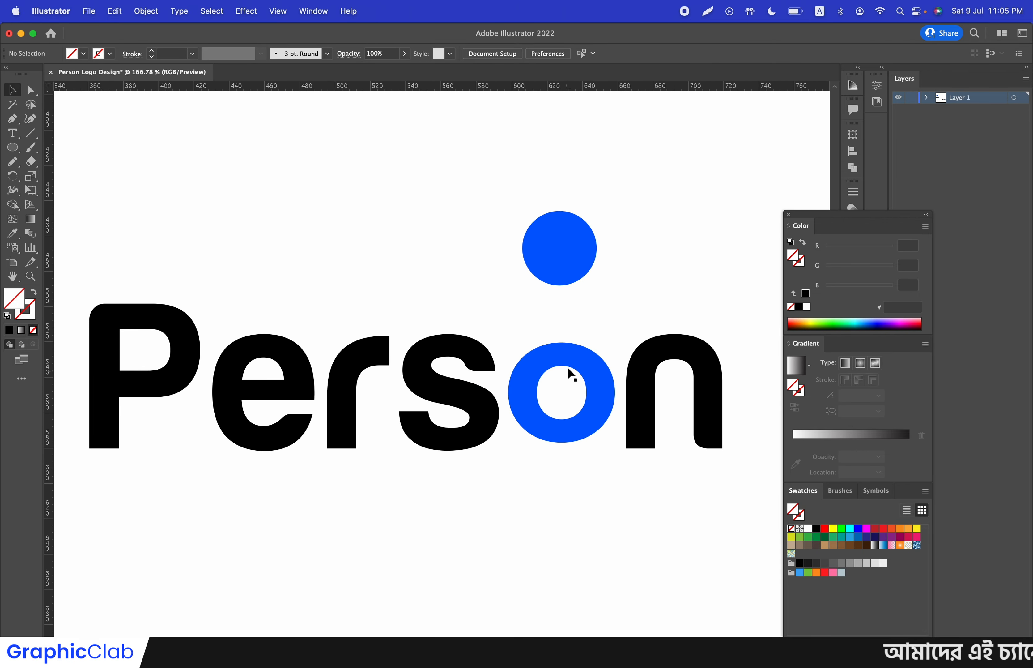
{"action": "left_click", "coordinate": [582, 357]}
{"action": "left_click_drag", "start_coordinate": [616, 344], "coordinate": [620, 340]}
{"action": "left_click", "coordinate": [635, 300]}
Step: Move the blue circle straight down so its lower part overlaps the top of the blue o
{"action": "key", "text": "z"}
{"action": "left_click_drag", "start_coordinate": [570, 365], "coordinate": [639, 352]}
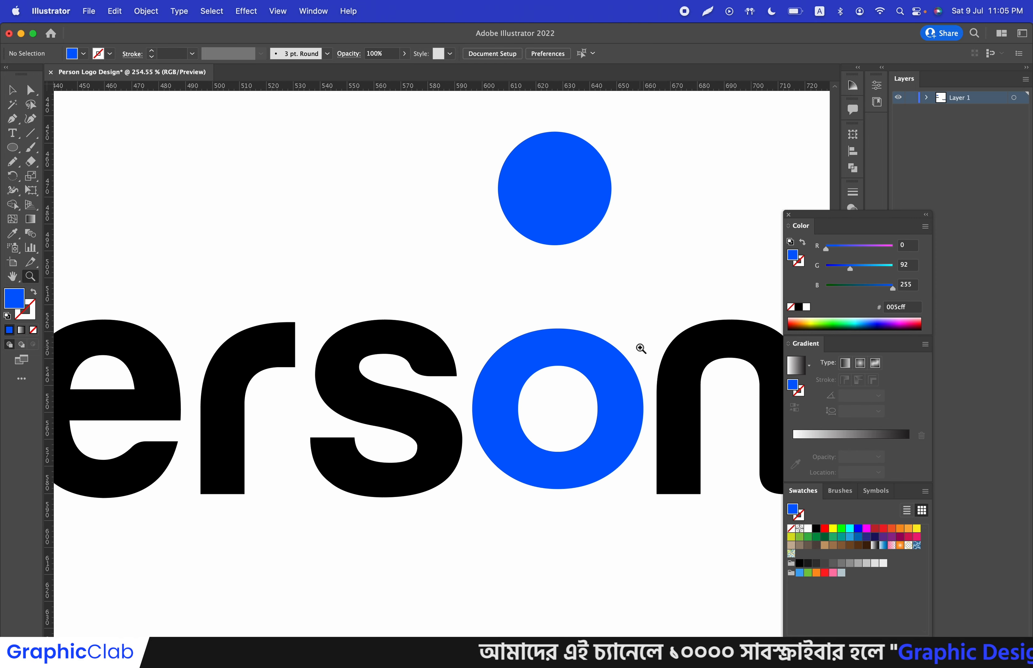
{"action": "key", "text": "v"}
{"action": "left_click_drag", "start_coordinate": [576, 157], "coordinate": [575, 269]}
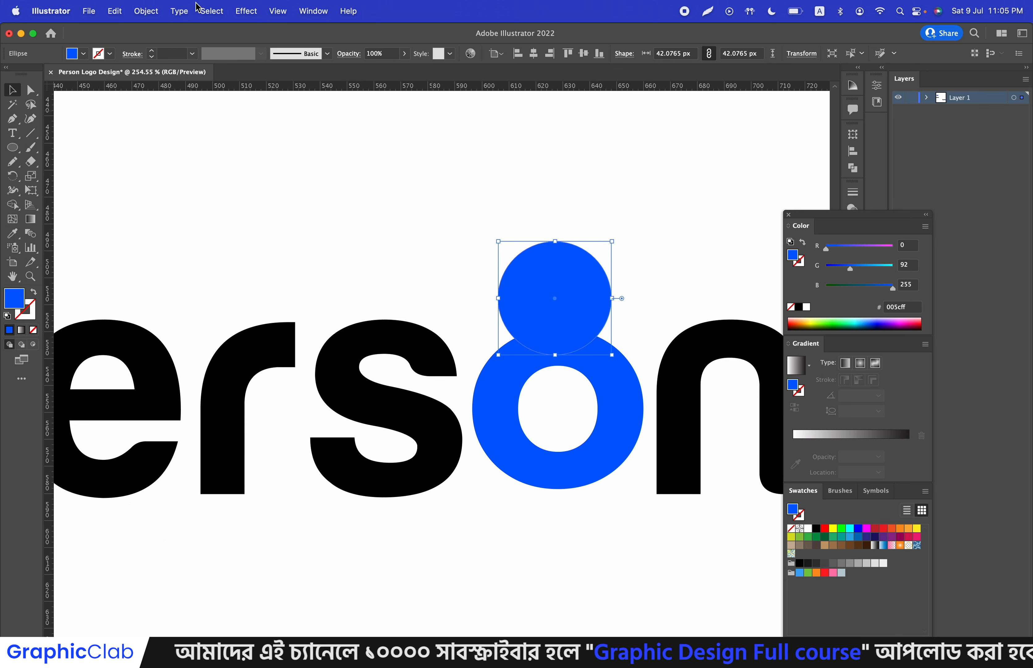
Step: Copy the circle, paste the duplicate in front, and move it aside above the letter s
{"action": "left_click", "coordinate": [107, 12]}
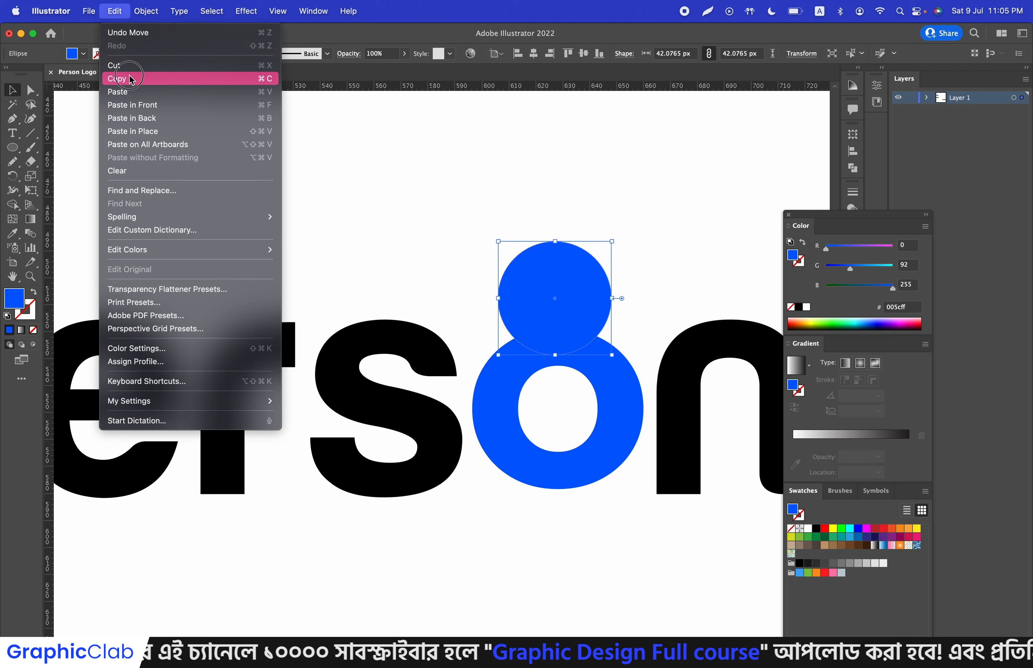
{"action": "left_click", "coordinate": [132, 78]}
{"action": "left_click", "coordinate": [115, 11]}
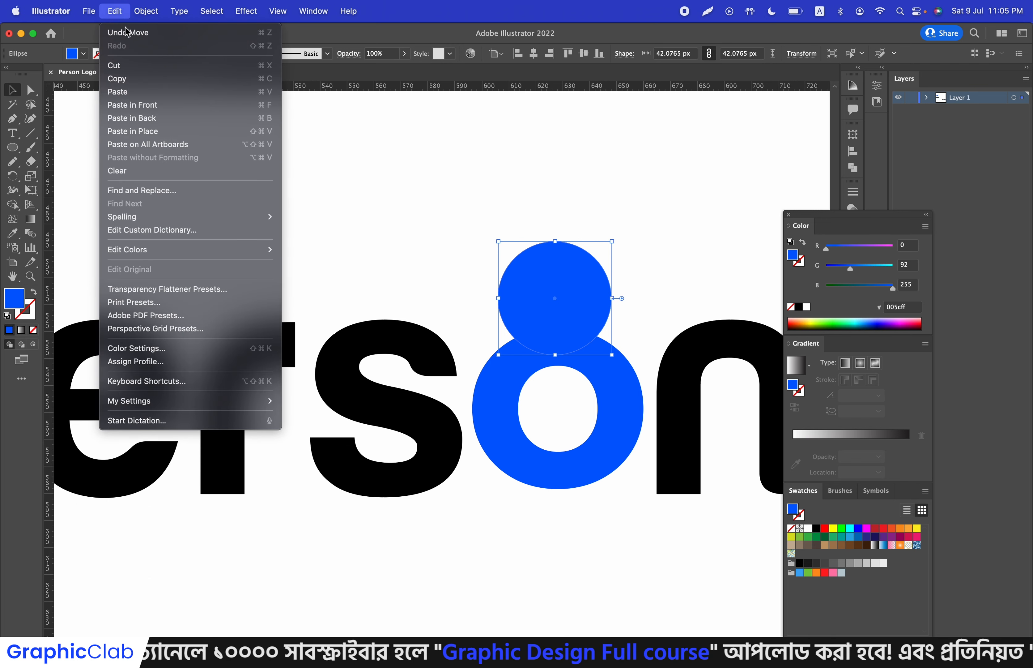
{"action": "left_click", "coordinate": [142, 106]}
{"action": "left_click_drag", "start_coordinate": [567, 276], "coordinate": [404, 202]}
Step: Use the Shape Builder tool to remove the overlapping circle from the blue o, cutting a curved notch into its top
{"action": "left_click", "coordinate": [508, 302]}
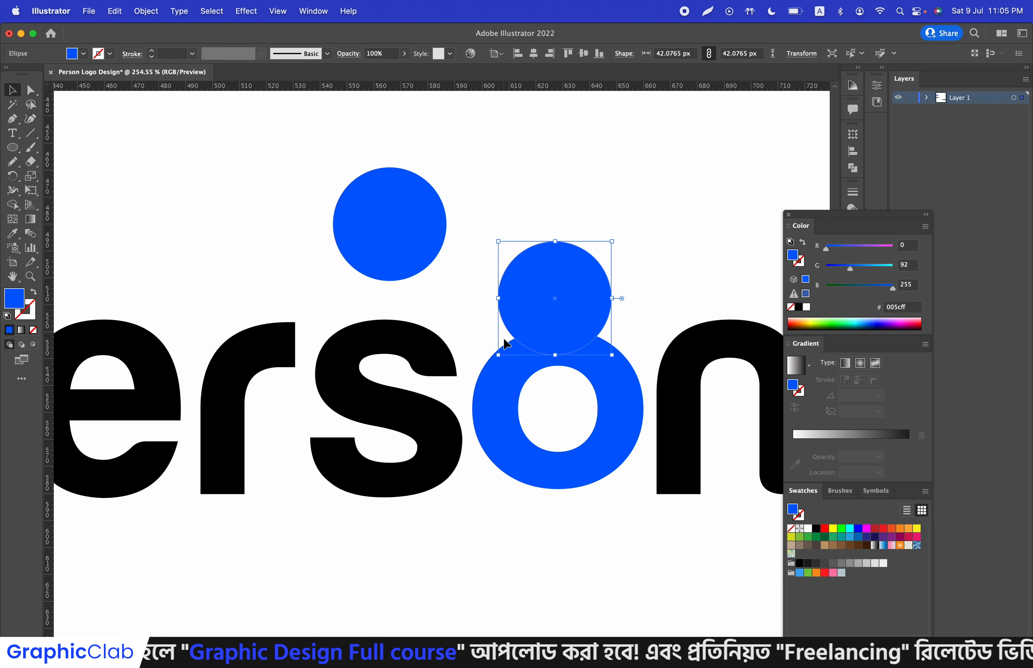
{"action": "left_click", "coordinate": [505, 372], "text": "shift"}
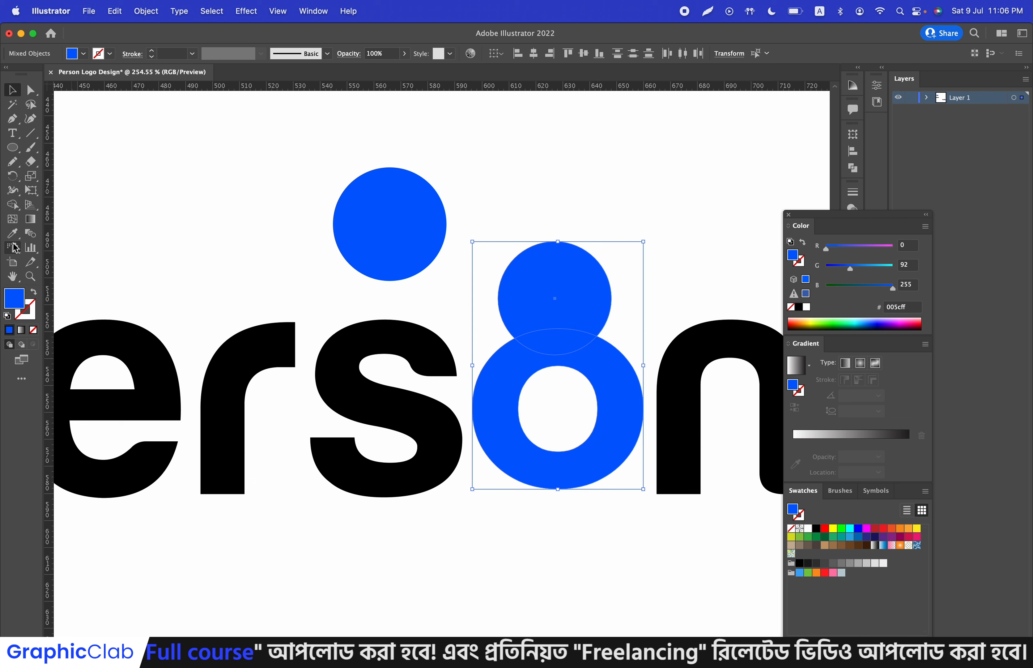
{"action": "left_click", "coordinate": [13, 206]}
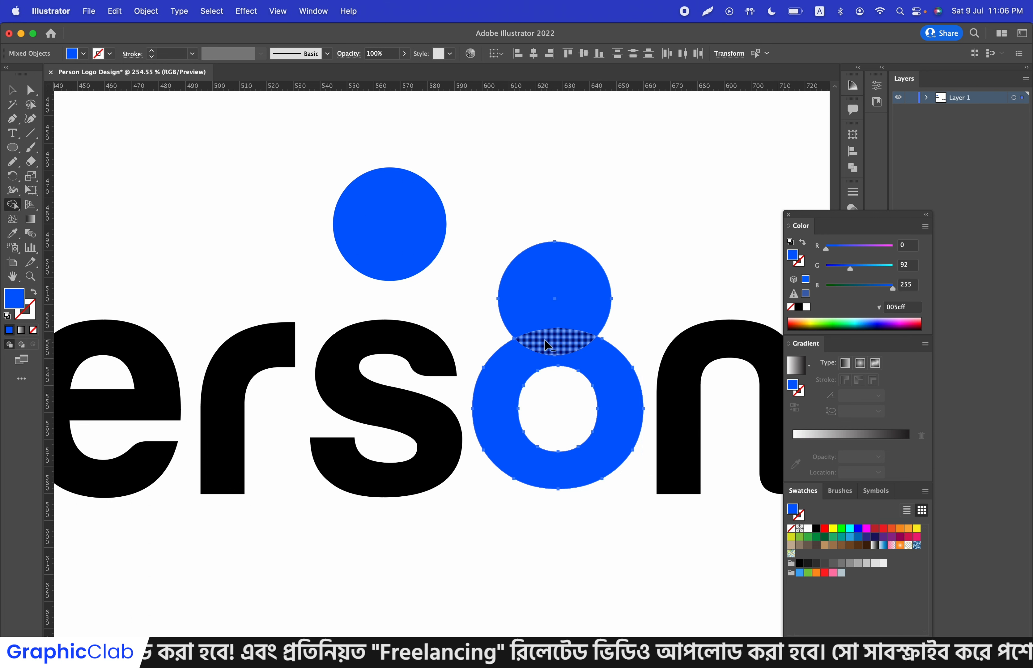
{"action": "left_click_drag", "start_coordinate": [546, 341], "coordinate": [546, 315]}
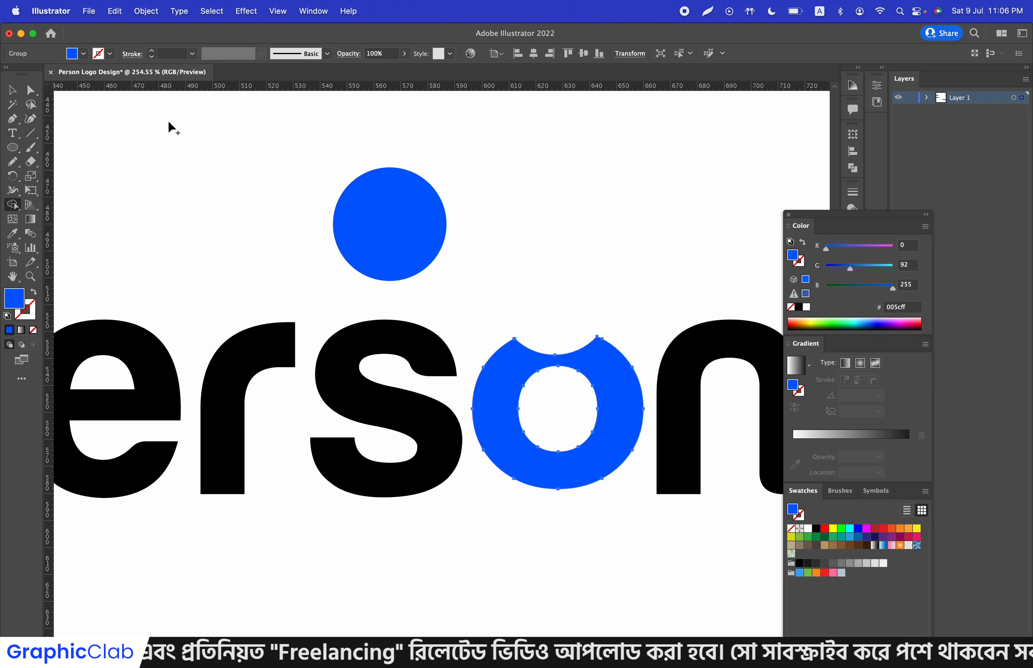
Step: Shrink the spare blue circle and place it as a head above the notch, centered horizontally with the o
{"action": "left_click", "coordinate": [12, 90]}
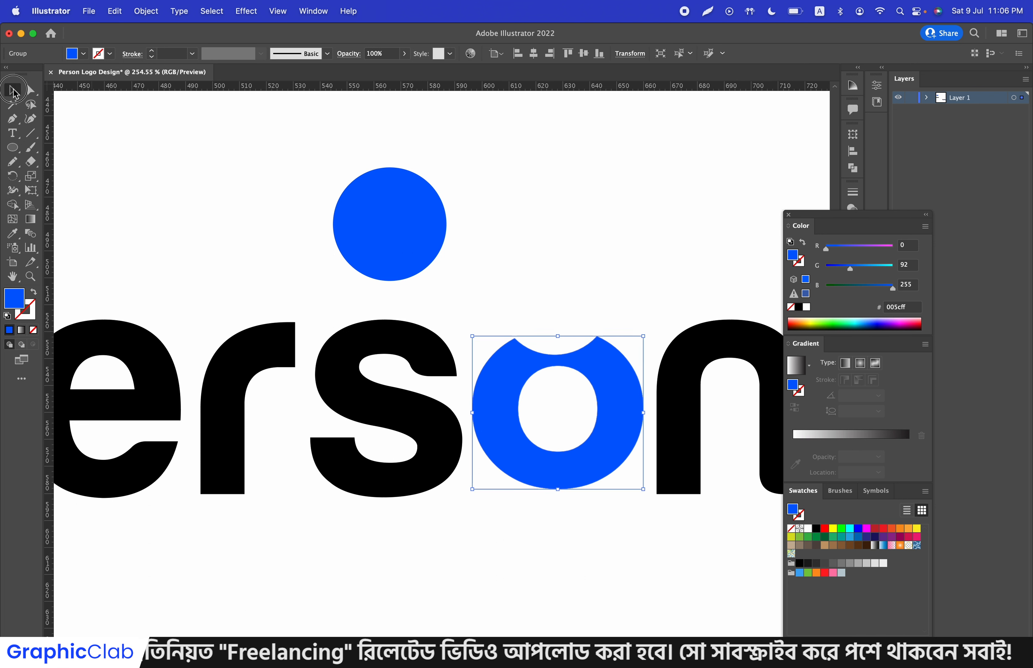
{"action": "left_click", "coordinate": [392, 193]}
{"action": "left_click_drag", "start_coordinate": [447, 166], "coordinate": [369, 221]}
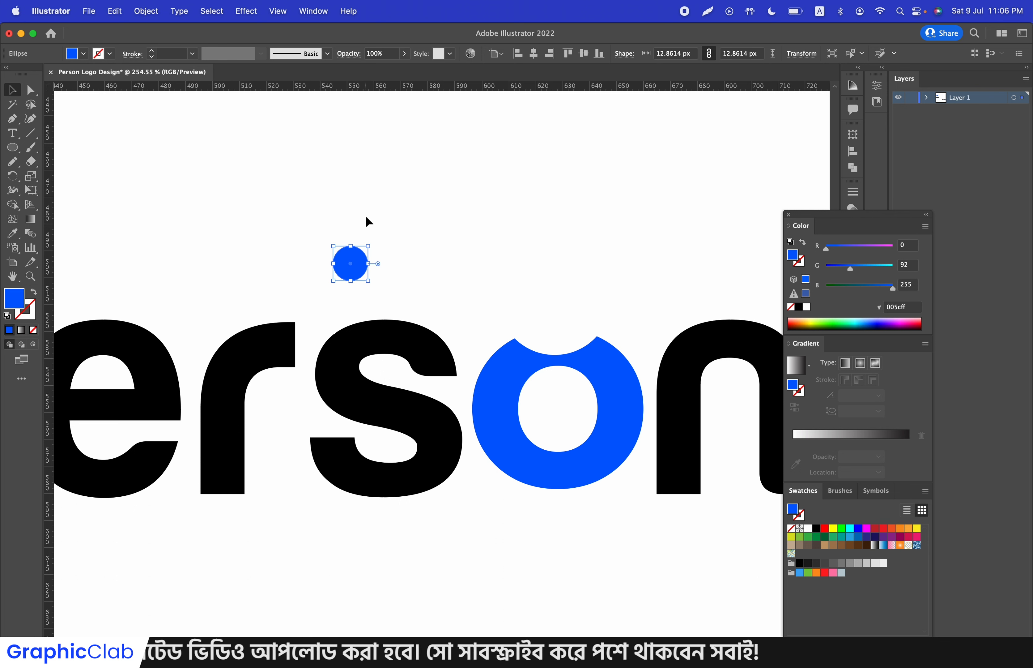
{"action": "left_click_drag", "start_coordinate": [356, 264], "coordinate": [592, 318]}
{"action": "left_click", "coordinate": [601, 357], "text": "shift"}
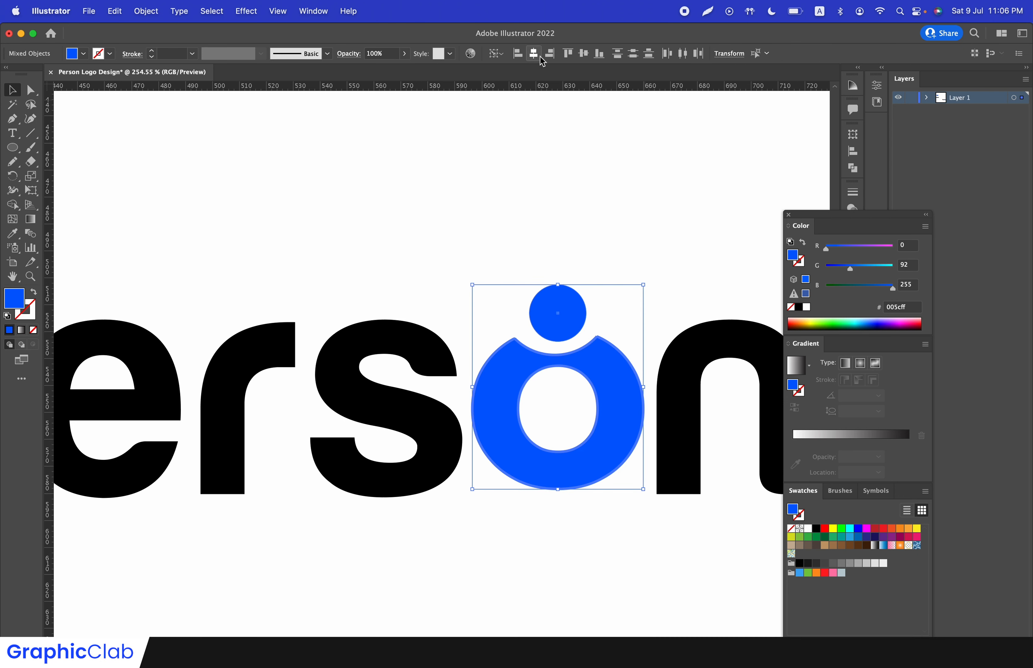
{"action": "left_click", "coordinate": [595, 181]}
Step: Recolor the letters "Pers" with the darker blue 0041c9 sampled from the reference square beside the artboard
{"action": "key", "text": "z"}
{"action": "left_click_drag", "start_coordinate": [585, 173], "coordinate": [403, 198]}
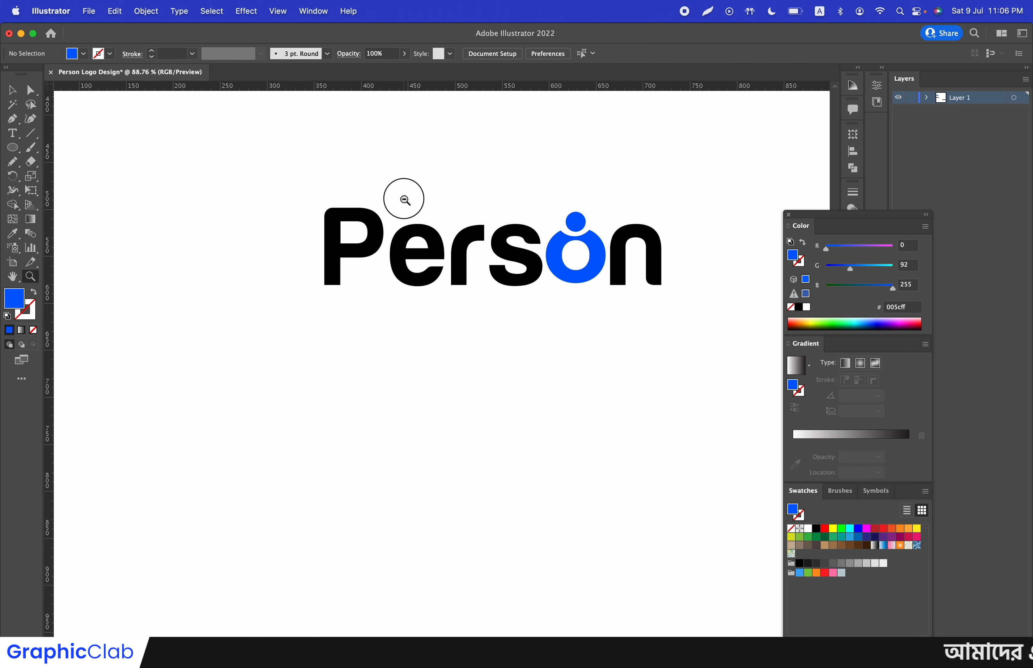
{"action": "left_click_drag", "start_coordinate": [606, 180], "coordinate": [519, 201]}
{"action": "key", "text": "super+0"}
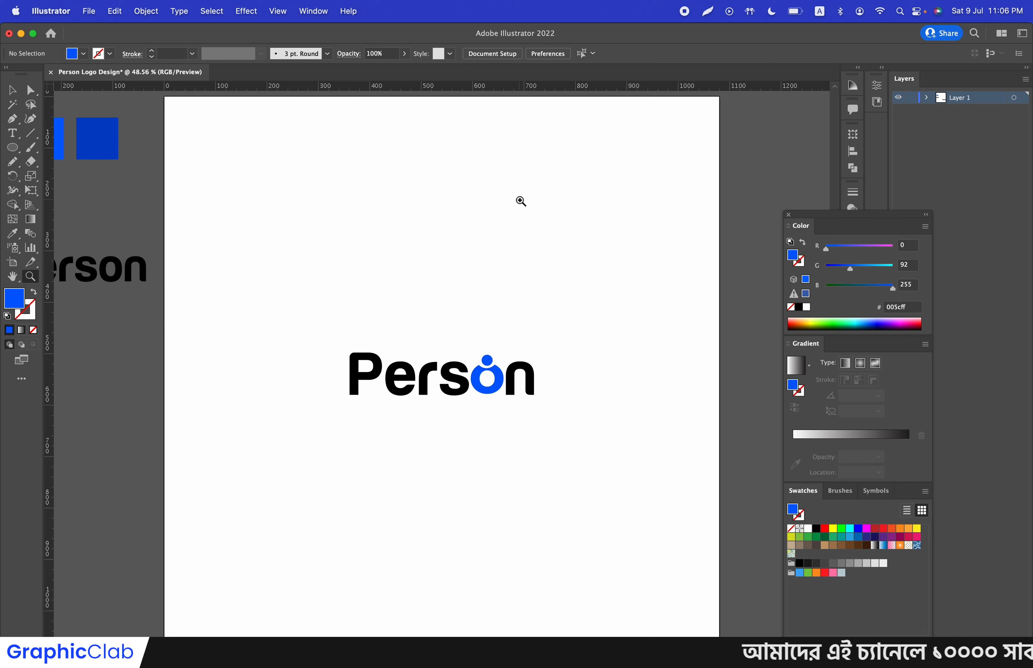
{"action": "left_click_drag", "start_coordinate": [441, 192], "coordinate": [522, 192]}
{"action": "key", "text": "v"}
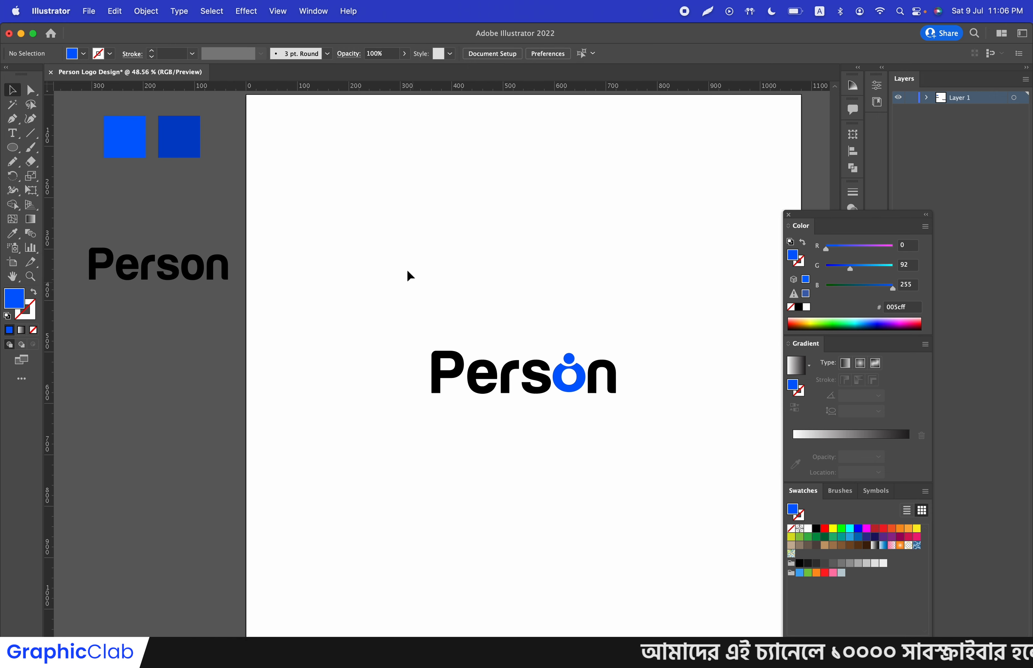
{"action": "left_click_drag", "start_coordinate": [382, 305], "coordinate": [537, 445]}
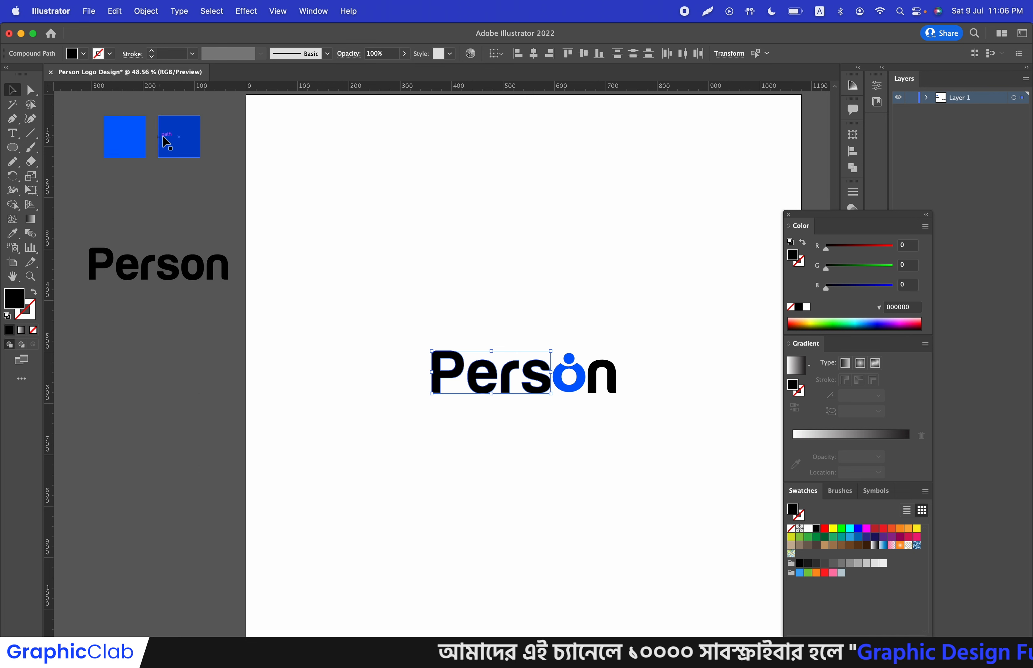
{"action": "key", "text": "i"}
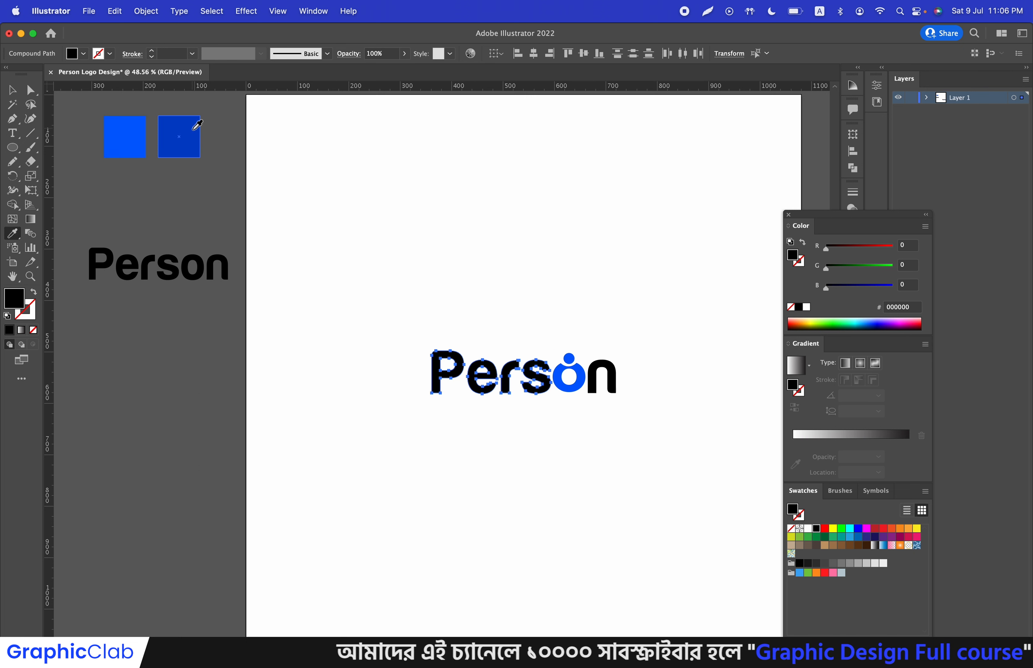
{"action": "left_click", "coordinate": [194, 128]}
{"action": "left_click", "coordinate": [12, 91]}
{"action": "left_click", "coordinate": [519, 217]}
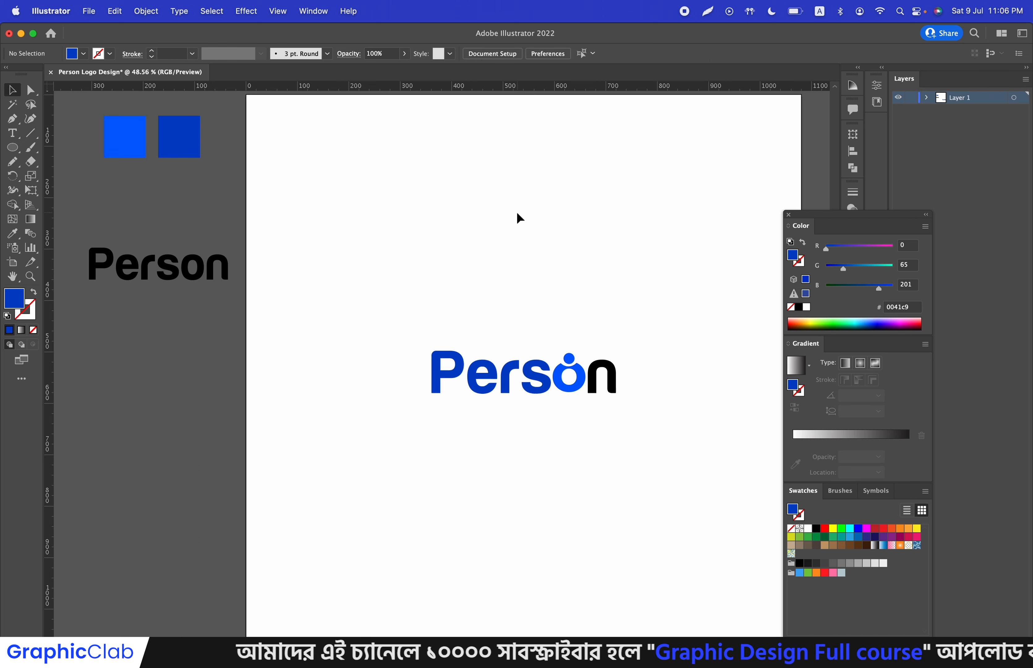
Step: Recolor the letter n with the same darker blue sampled from the reference square
{"action": "left_click", "coordinate": [611, 370]}
{"action": "key", "text": "i"}
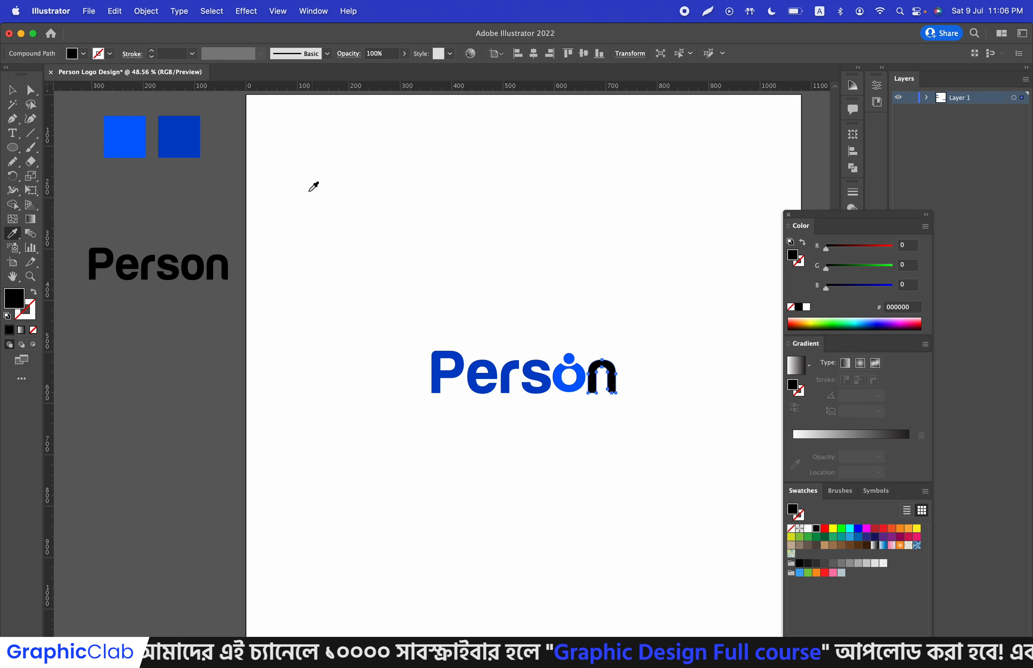
{"action": "left_click", "coordinate": [178, 138]}
{"action": "left_click", "coordinate": [16, 90]}
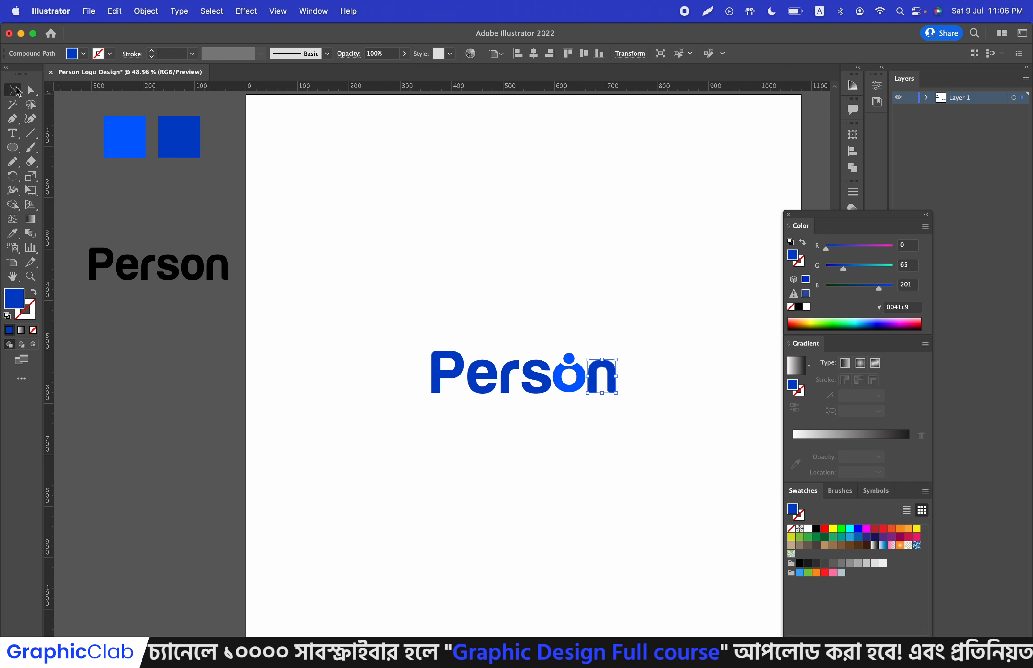
{"action": "left_click", "coordinate": [555, 270]}
Step: Recolor the o and its head circle with the lighter blue 005eff sampled from the other reference square
{"action": "left_click_drag", "start_coordinate": [558, 338], "coordinate": [569, 405]}
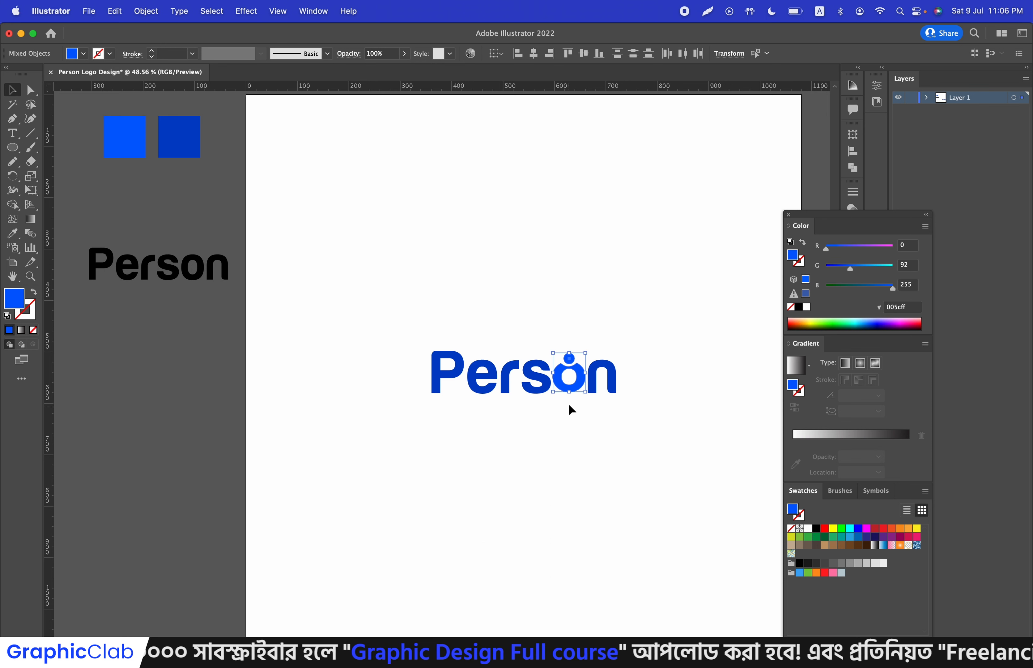
{"action": "key", "text": "i"}
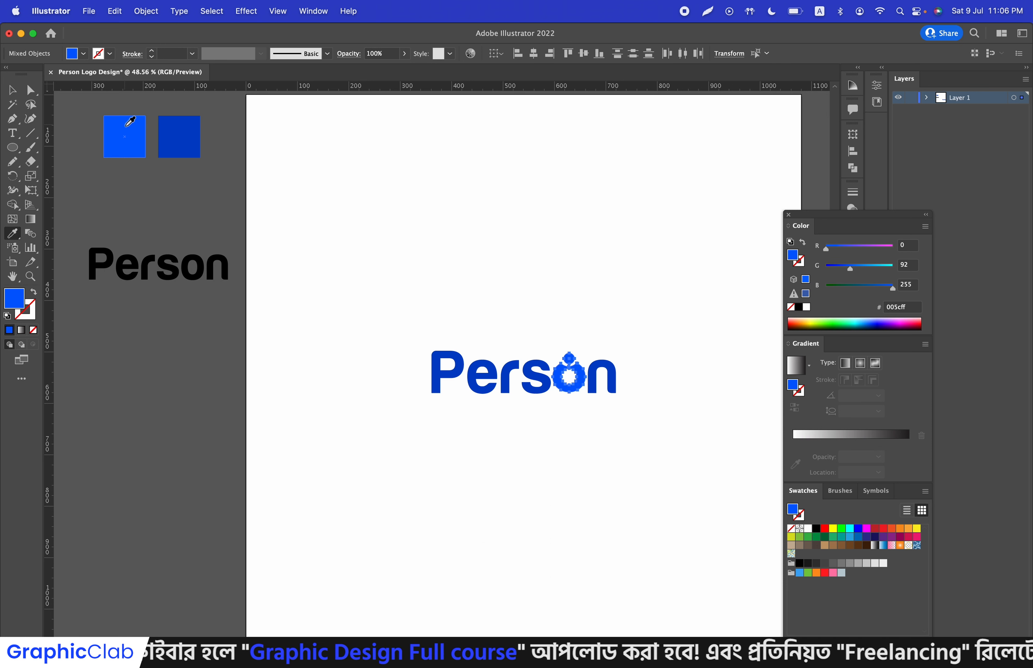
{"action": "left_click", "coordinate": [126, 126]}
{"action": "left_click", "coordinate": [17, 86]}
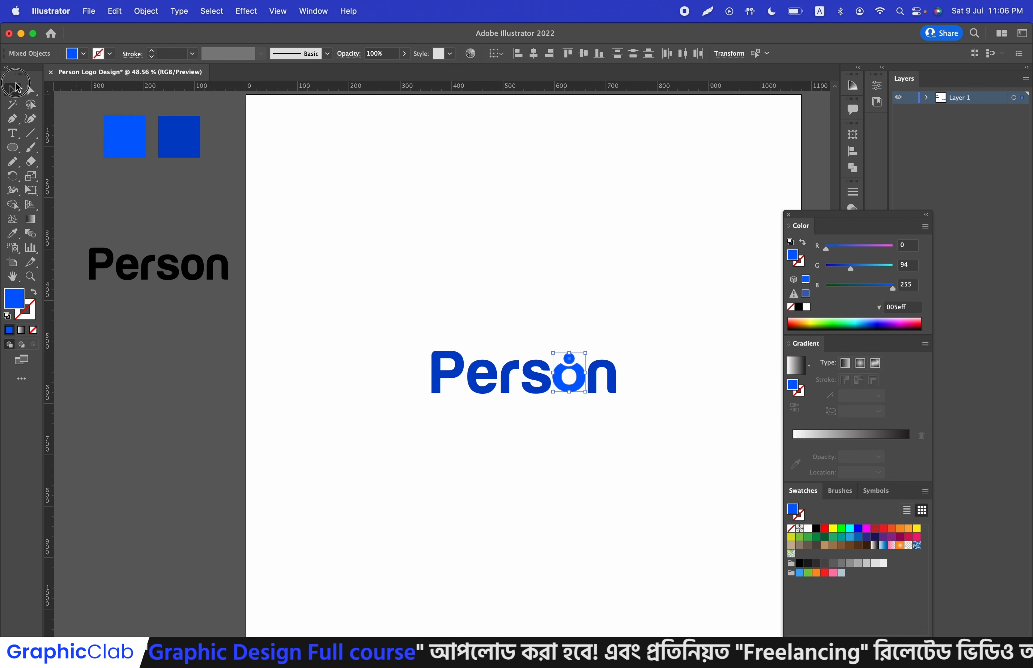
{"action": "left_click", "coordinate": [323, 128]}
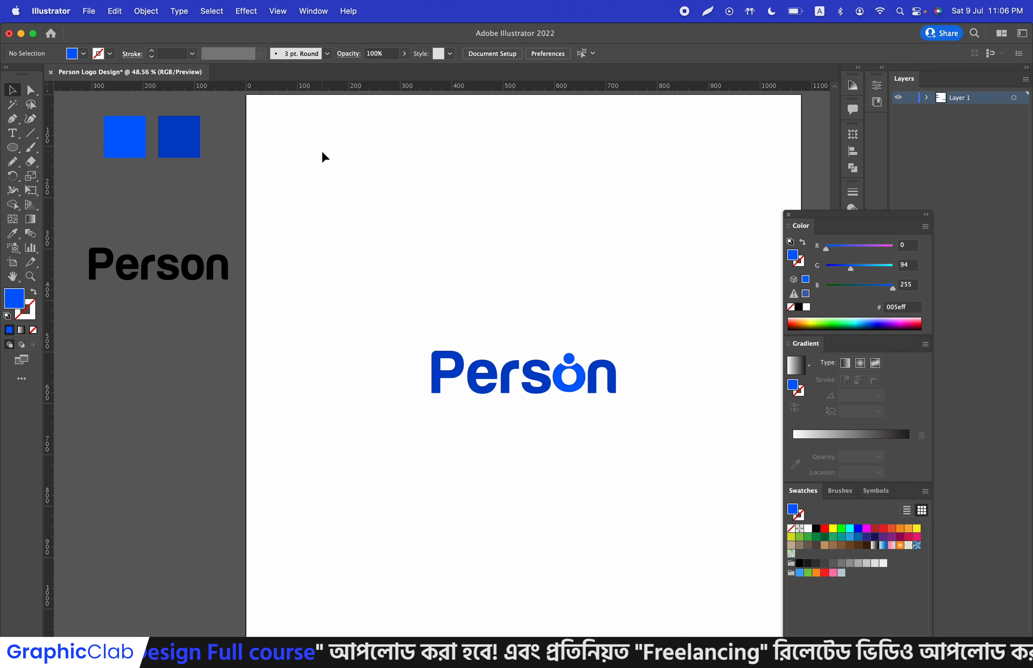
Step: Create a rectangle 1080 px wide and 1080 px high with the Rectangle tool
{"action": "left_click", "coordinate": [12, 148]}
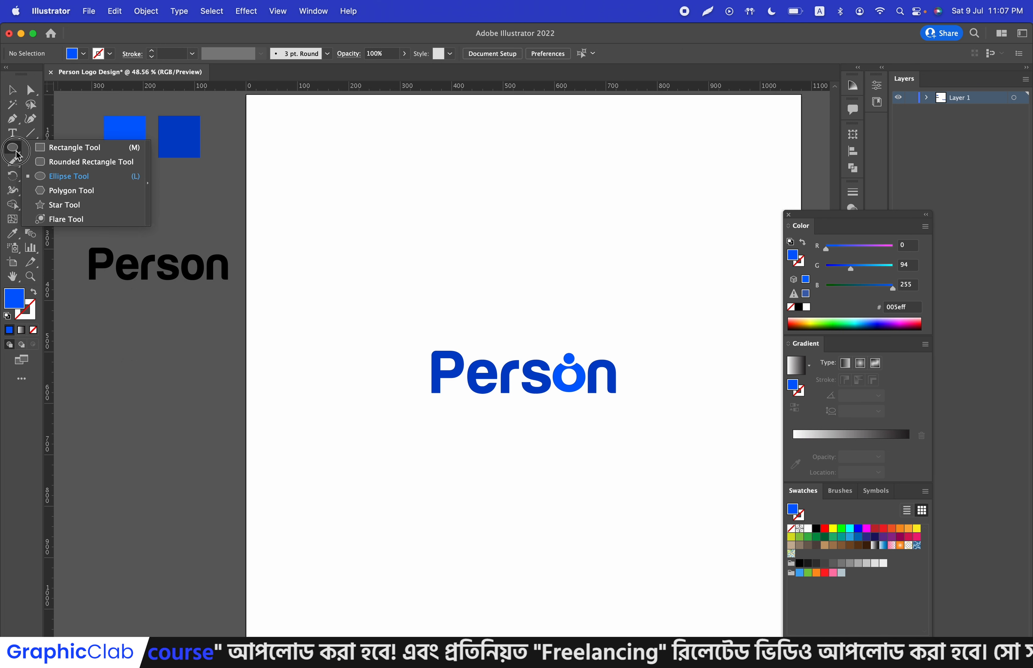
{"action": "left_click", "coordinate": [50, 152]}
{"action": "left_click", "coordinate": [377, 181]}
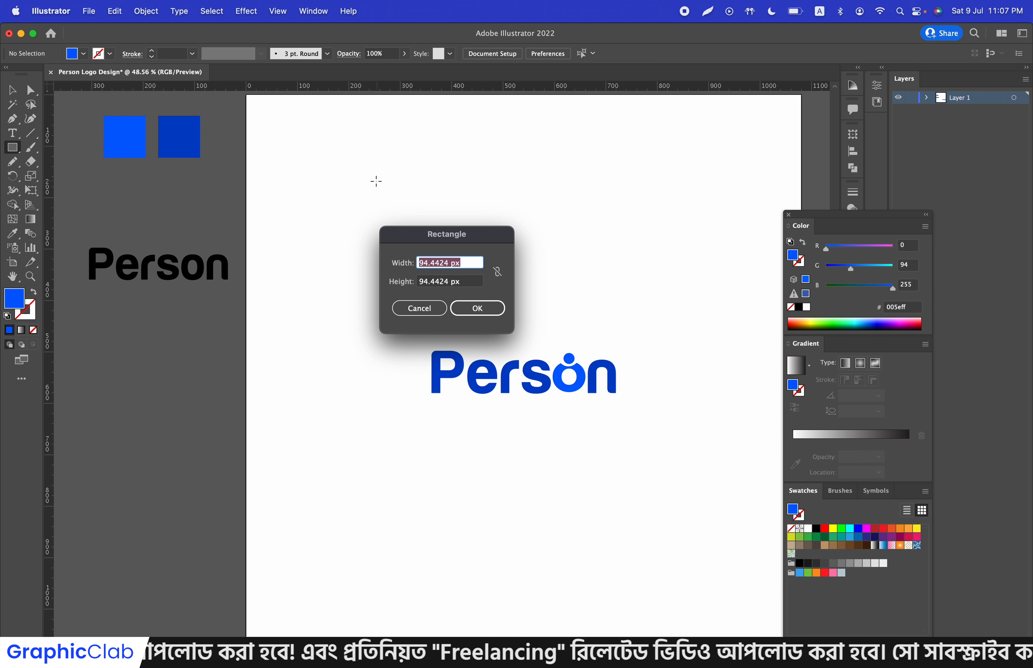
{"action": "type", "text": "1080"}
{"action": "key", "text": "Tab"}
{"action": "type", "text": "1"}
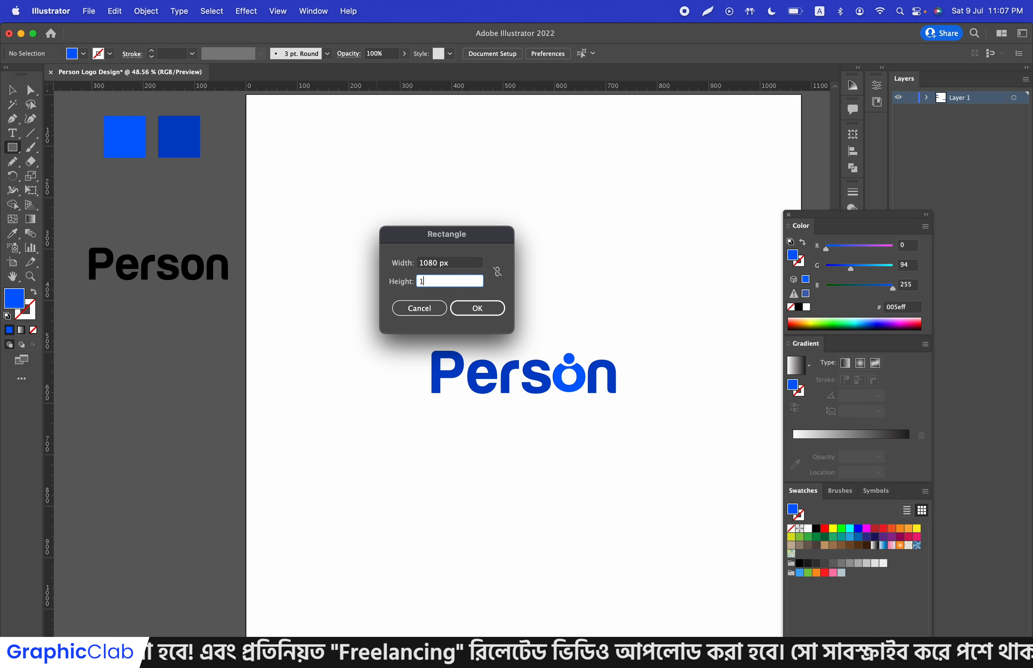
{"action": "key", "text": "Return"}
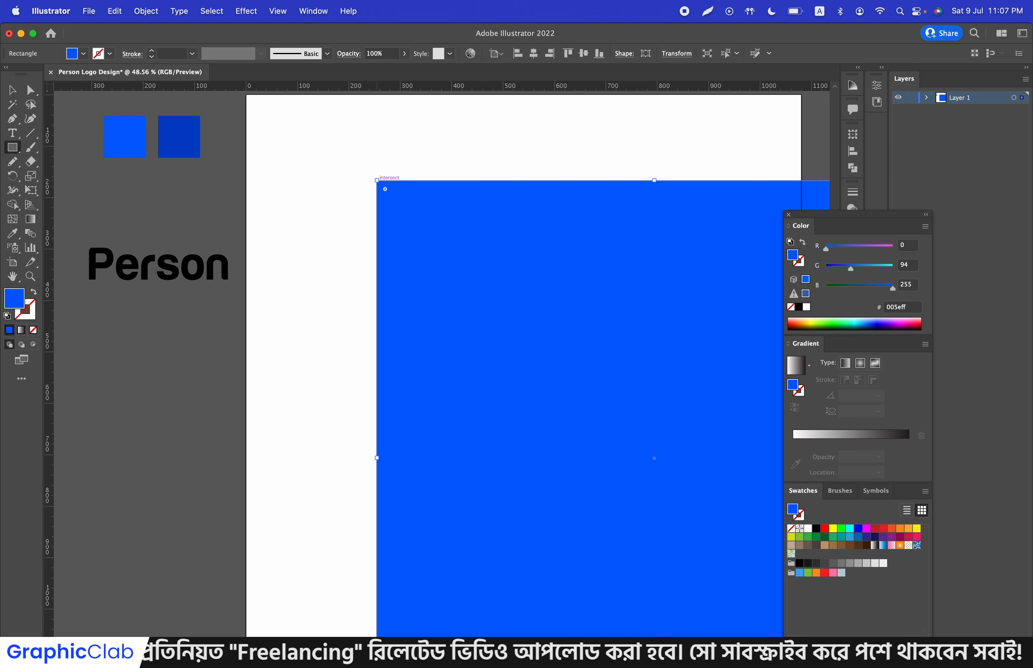
Step: Center the rectangle horizontally and vertically on the artboard and send it to the back behind the wordmark
{"action": "left_click", "coordinate": [534, 53]}
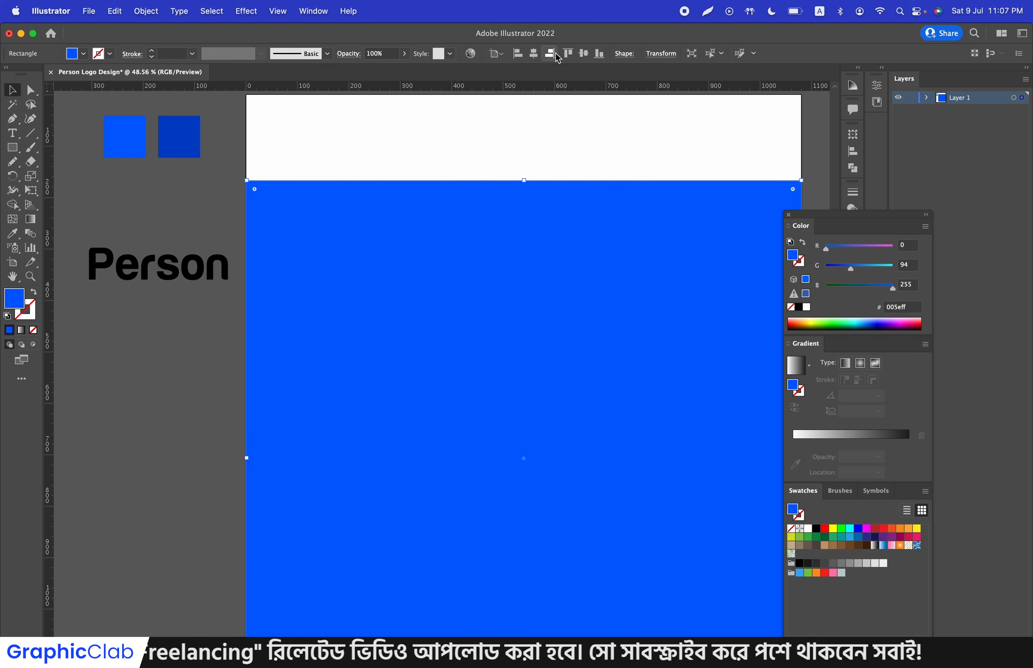
{"action": "left_click", "coordinate": [584, 56]}
{"action": "right_click", "coordinate": [529, 157]}
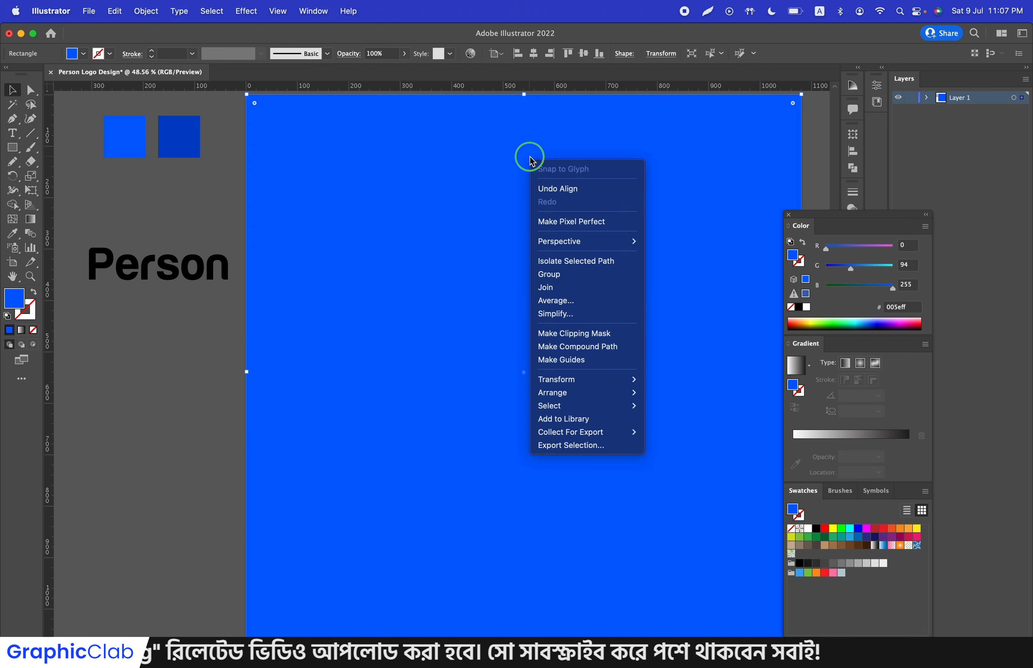
{"action": "mouse_move", "coordinate": [562, 395]}
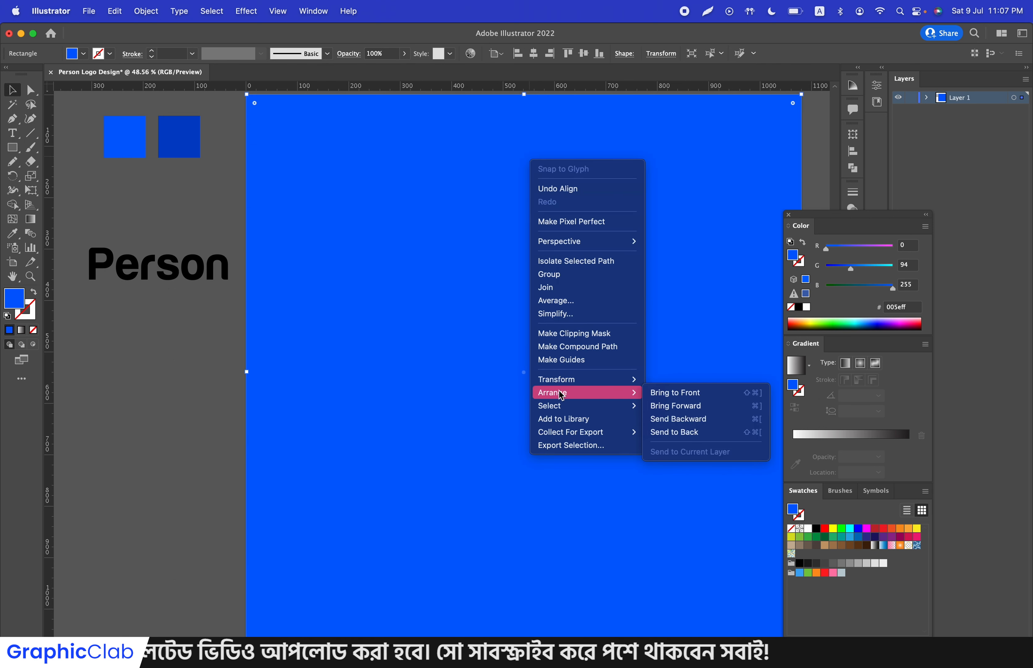
{"action": "left_click", "coordinate": [675, 432]}
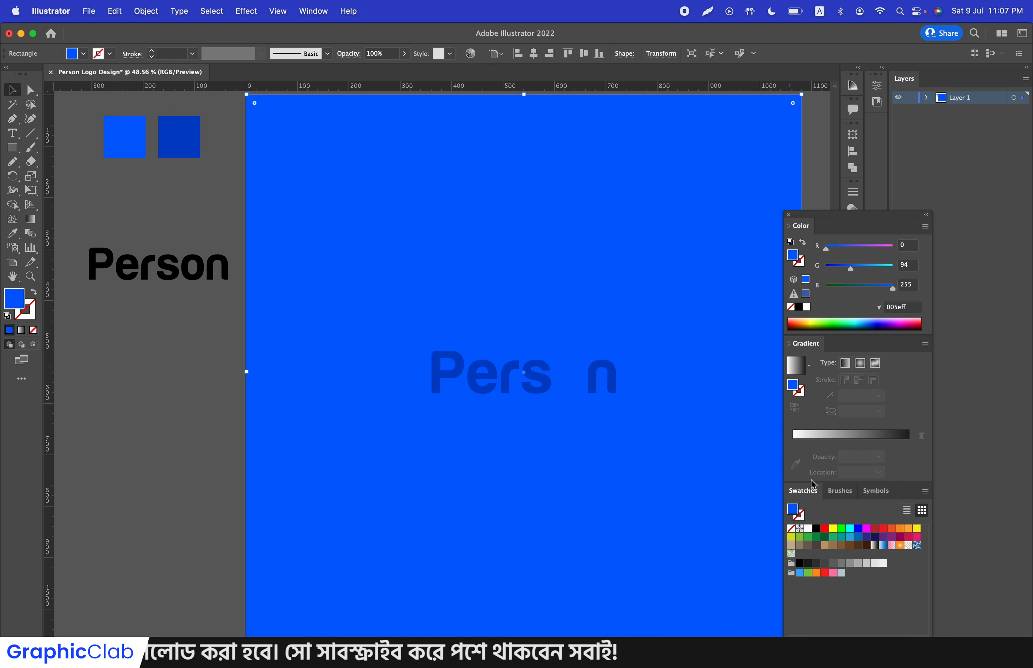
Step: Try a white fill and a light grey f2f2f2 fill on the background rectangle
{"action": "left_click", "coordinate": [808, 528]}
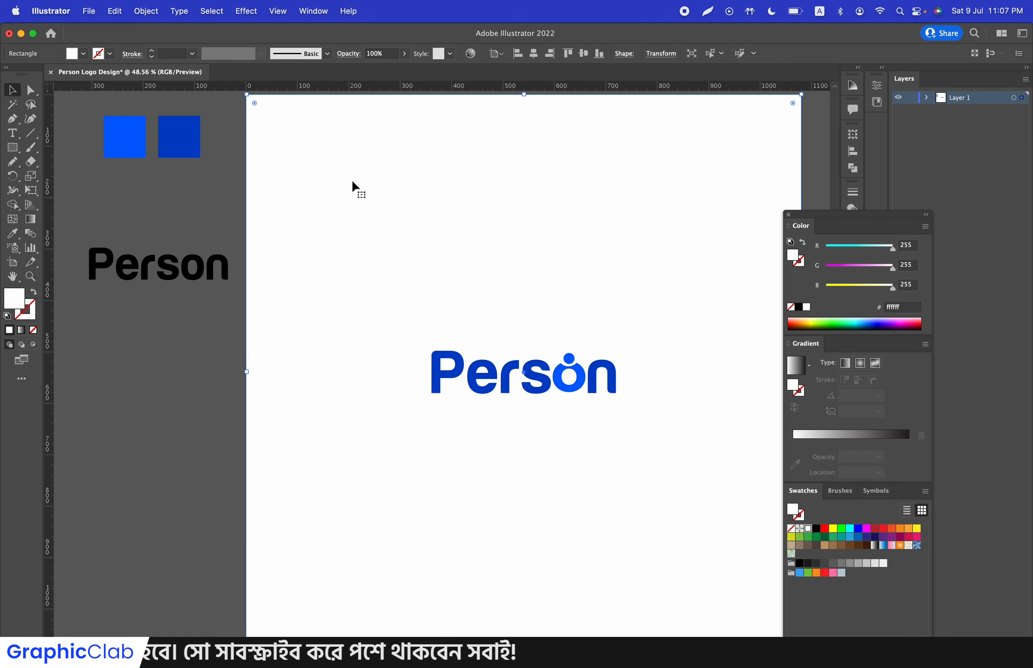
{"action": "double_click", "coordinate": [24, 303]}
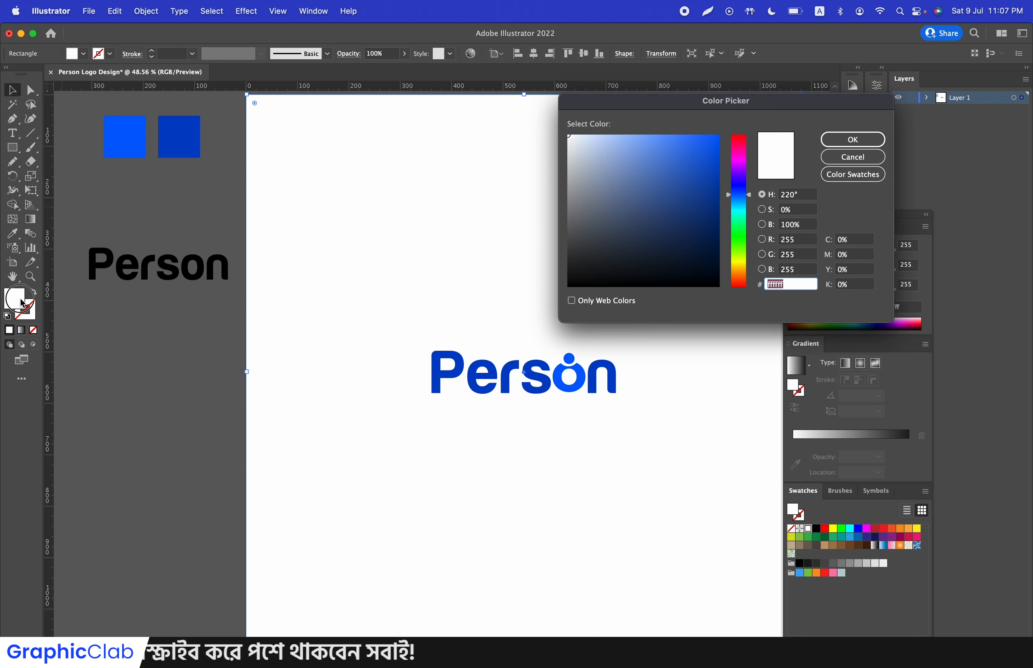
{"action": "left_click_drag", "start_coordinate": [574, 181], "coordinate": [558, 142]}
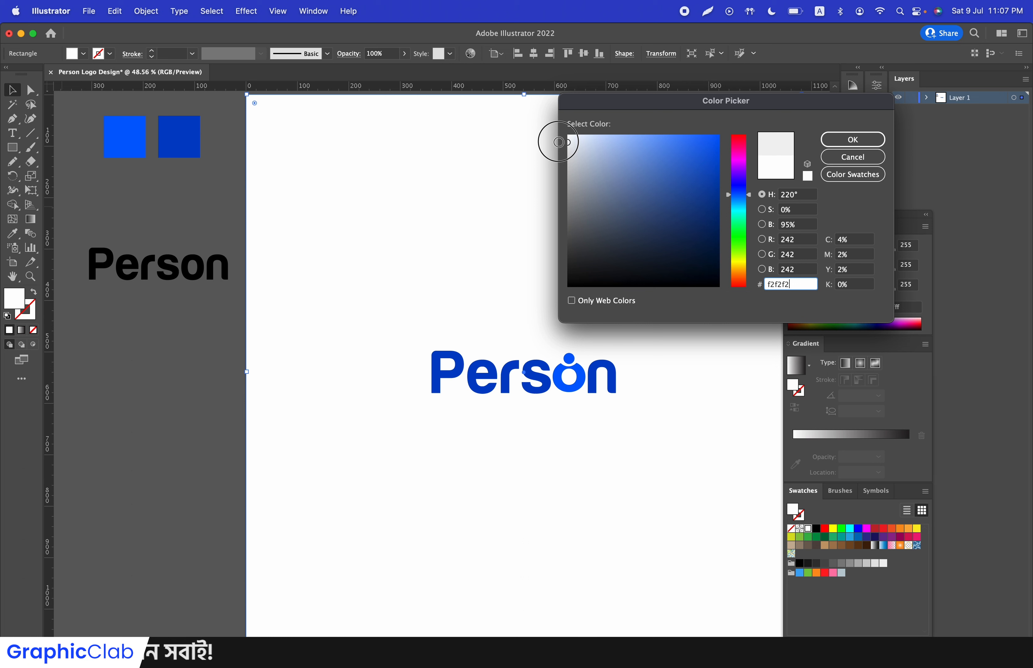
{"action": "left_click", "coordinate": [831, 140]}
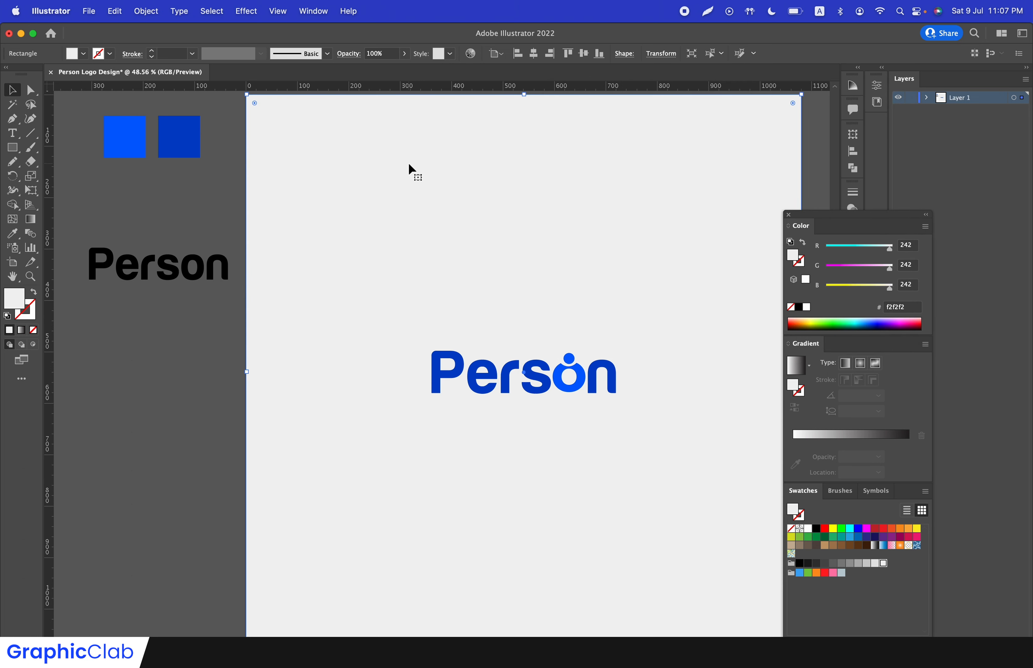
Step: Try a dark grey 2b2b2b fill on the background rectangle
{"action": "double_click", "coordinate": [20, 302]}
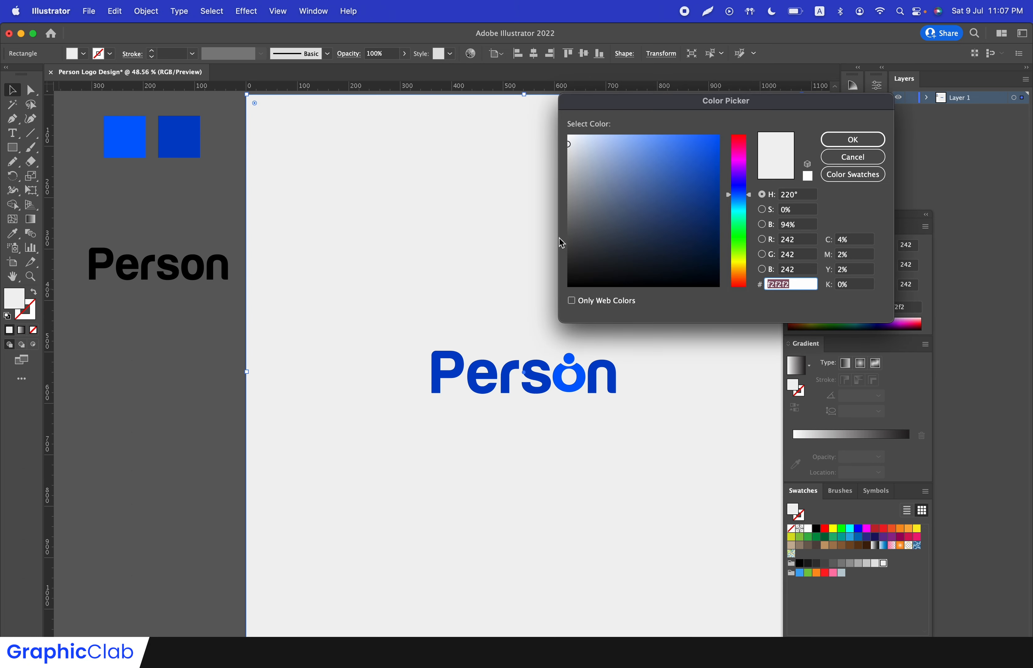
{"action": "type", "text": "2b2b2b"}
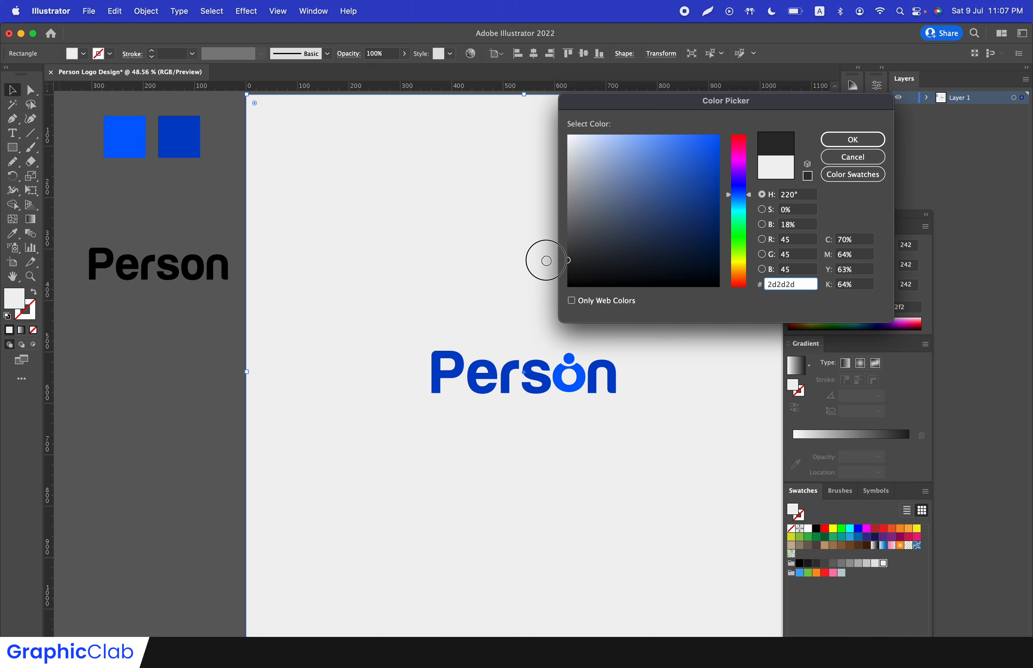
{"action": "left_click", "coordinate": [852, 139]}
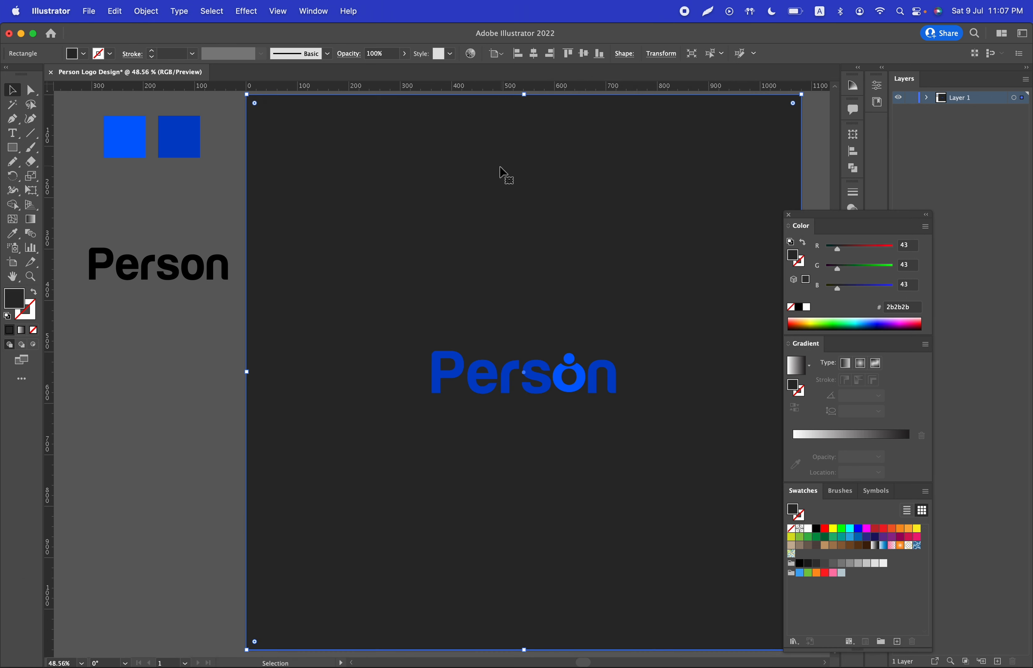
Step: Fill the background rectangle with the pale blue eef4ff and deselect it
{"action": "double_click", "coordinate": [17, 299]}
{"action": "left_click", "coordinate": [581, 134]}
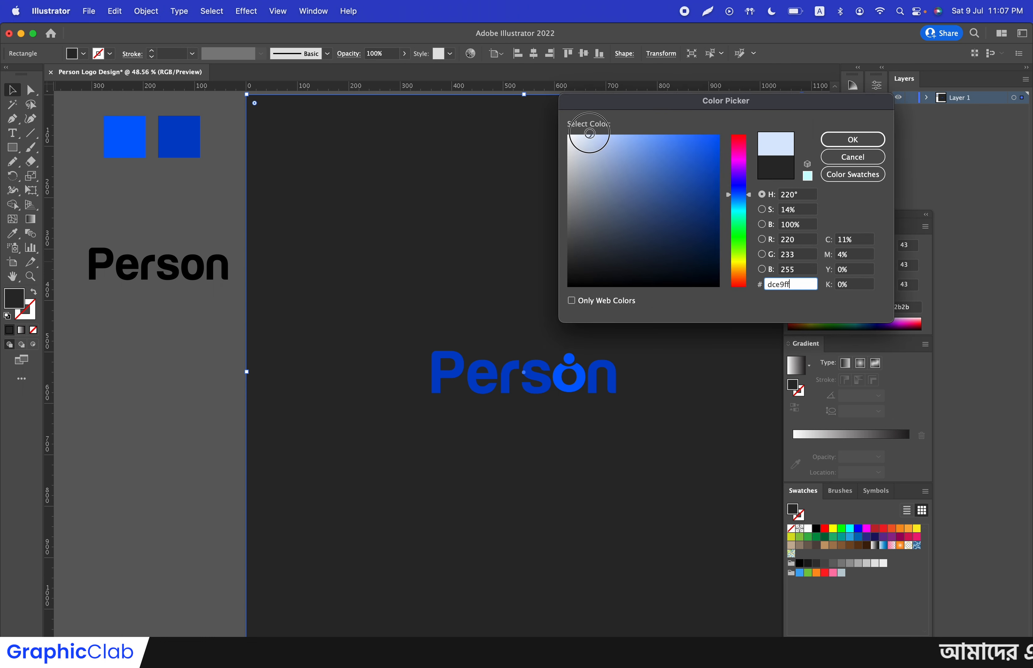
{"action": "left_click", "coordinate": [578, 130]}
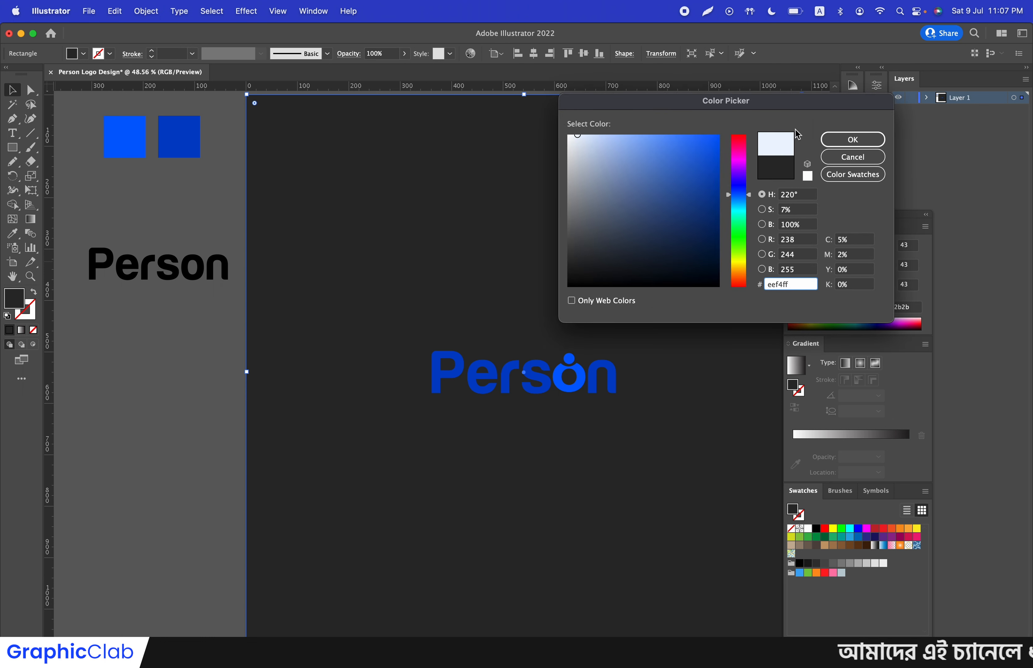
{"action": "left_click", "coordinate": [852, 139]}
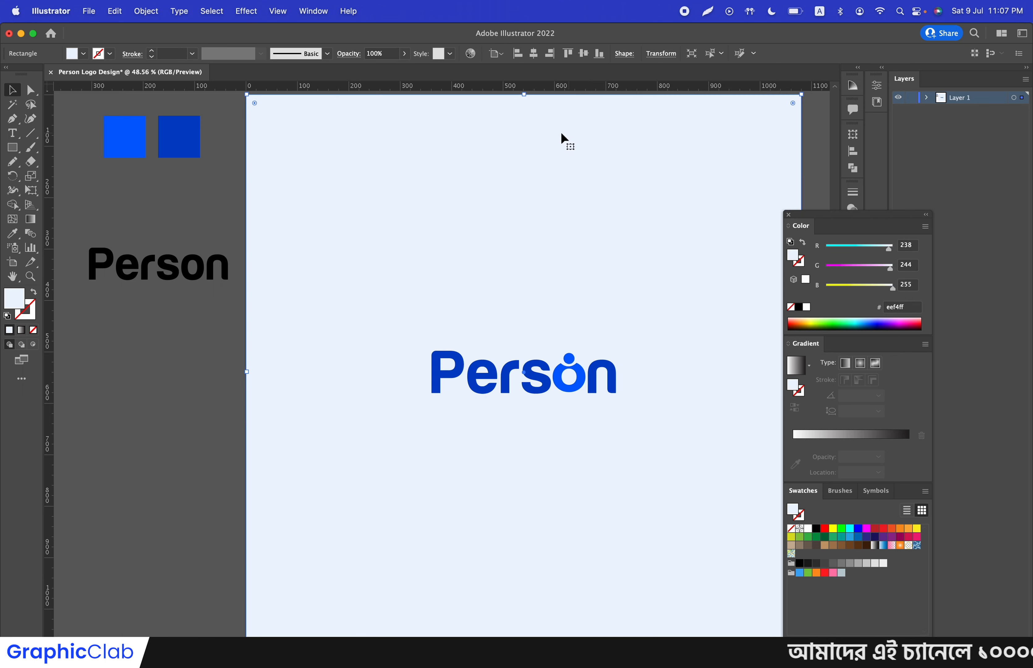
{"action": "left_click", "coordinate": [221, 123]}
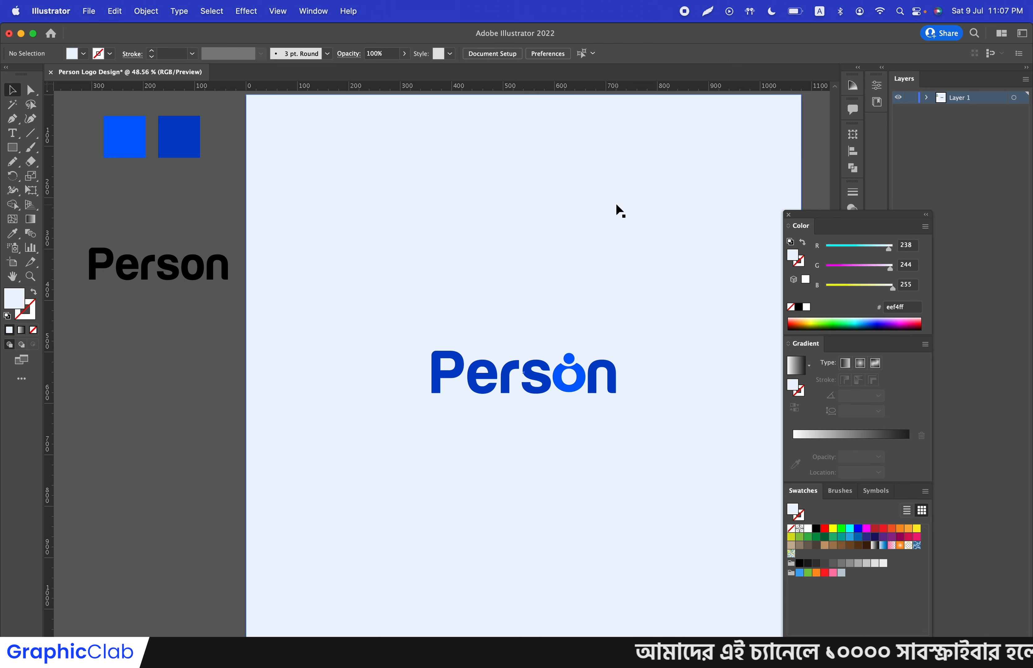
Step: Switch to full screen mode and delete the two blue reference squares and the spare black Person wordmark beside the artboard
{"action": "key", "text": "f"}
{"action": "key", "text": "f"}
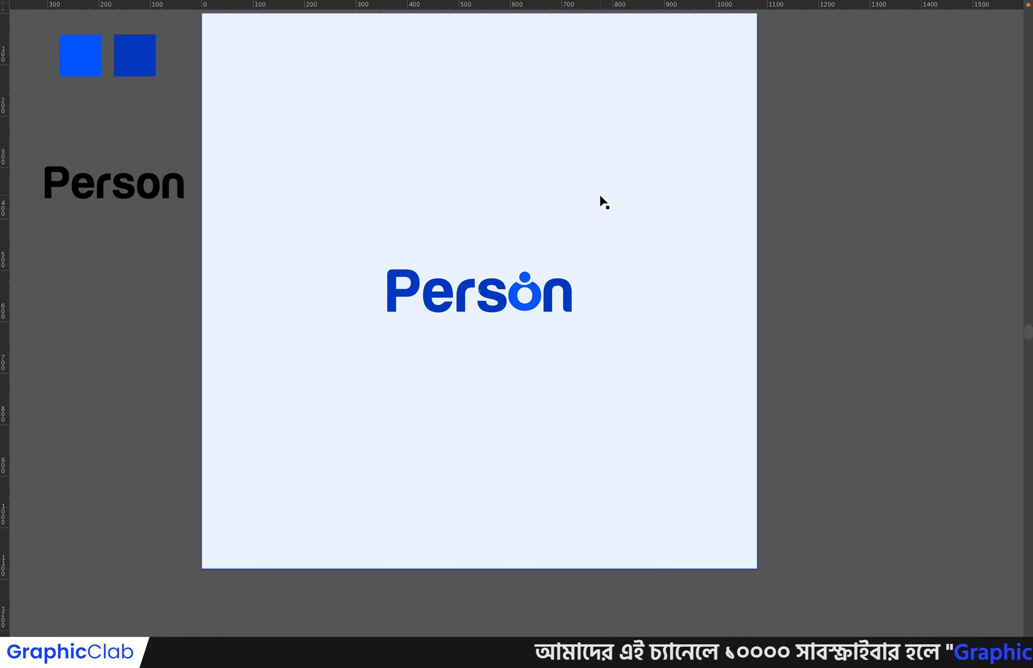
{"action": "left_click_drag", "start_coordinate": [528, 125], "coordinate": [528, 182]}
{"action": "left_click_drag", "start_coordinate": [44, 76], "coordinate": [178, 279]}
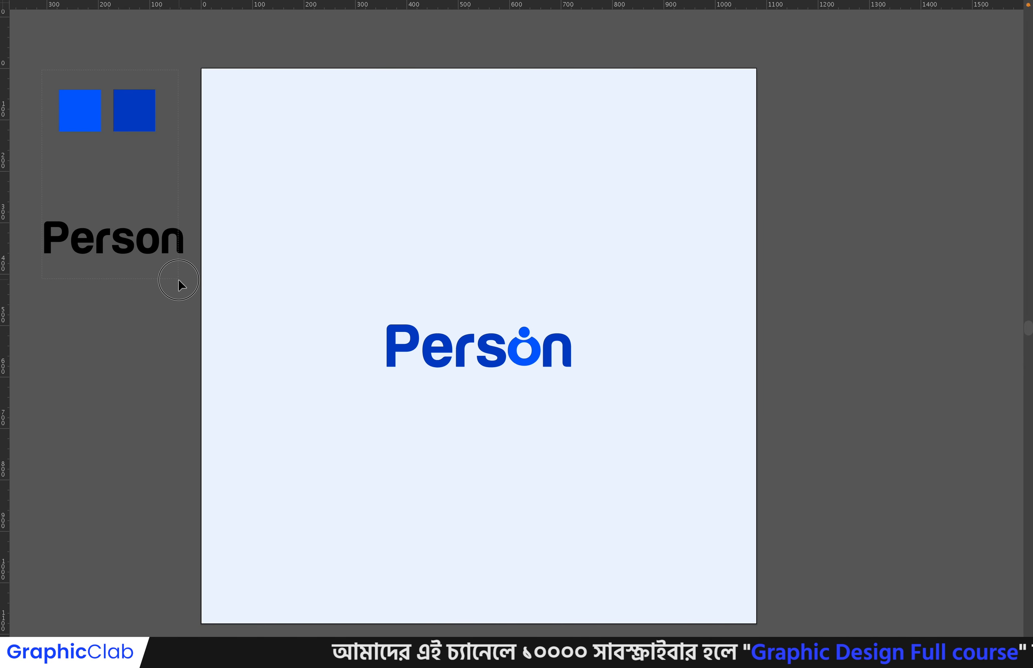
{"action": "key", "text": "Delete"}
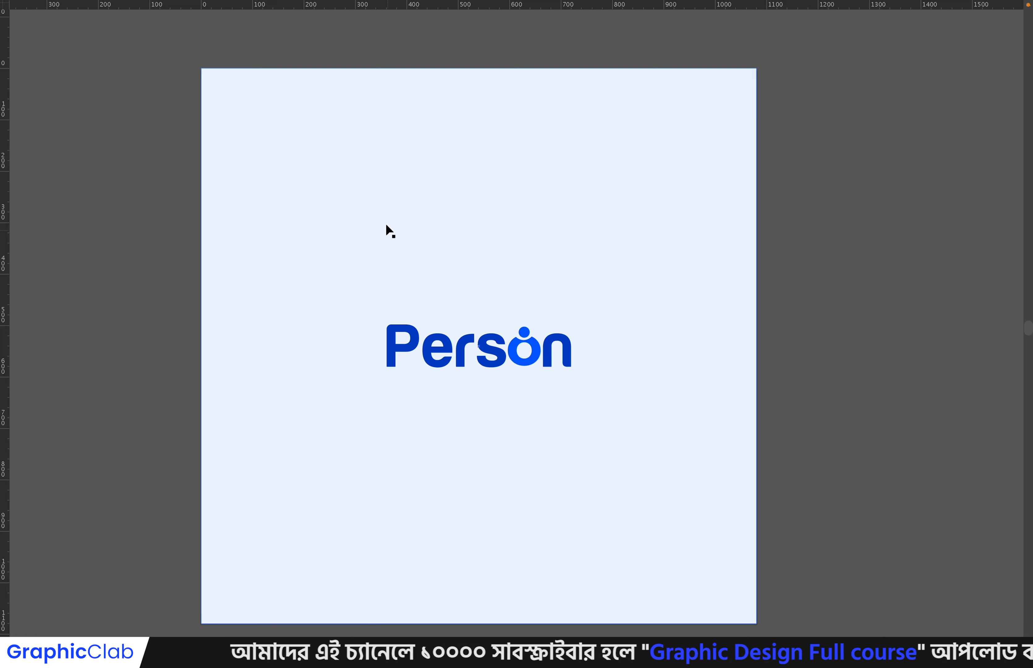
{"action": "left_click", "coordinate": [386, 180]}
{"action": "left_click", "coordinate": [826, 150]}
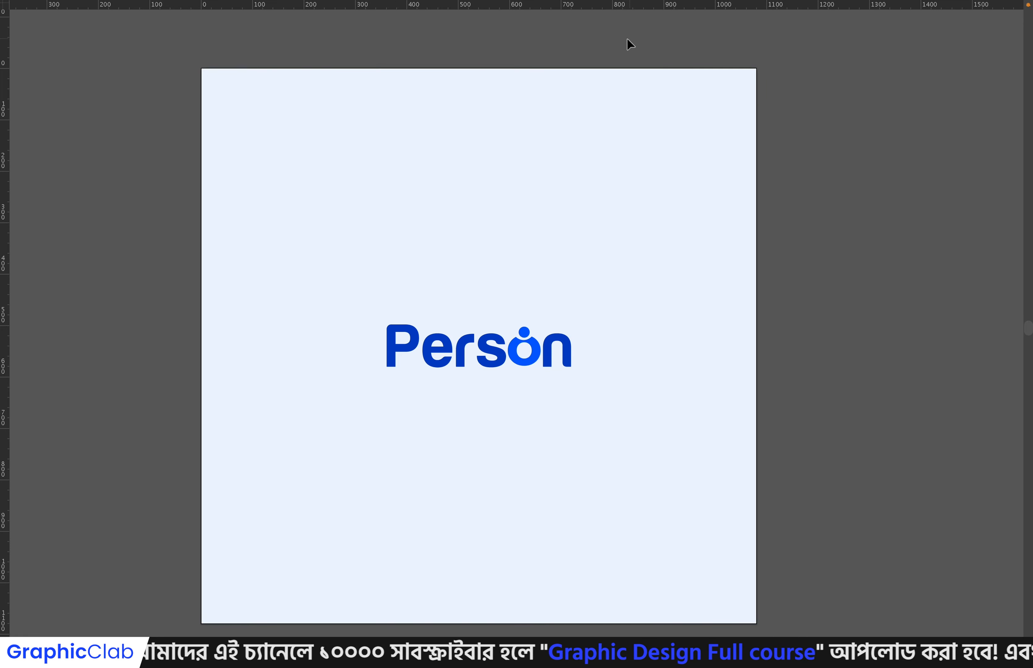